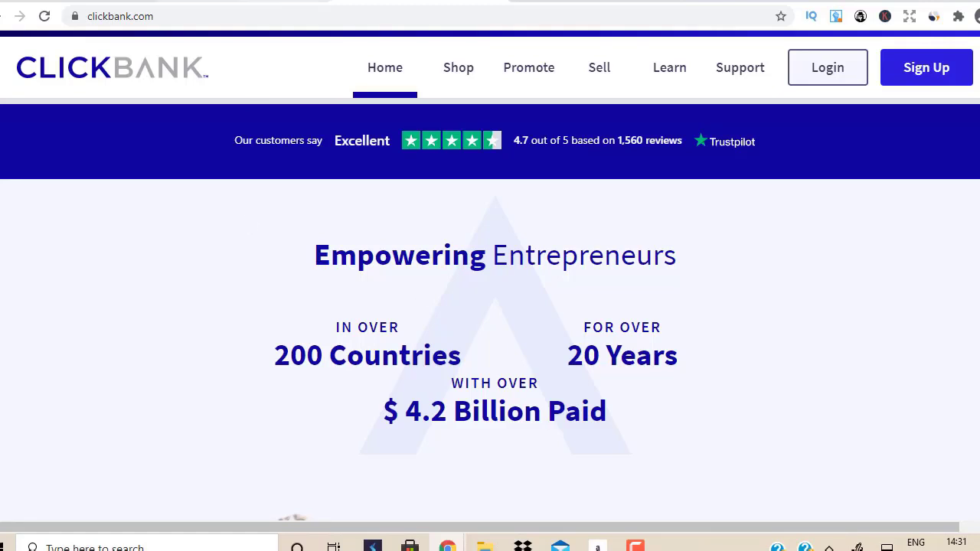
Step: Switch from the ClickBank homepage to the GetResponse dashboard showing 9,745 subscribers
{"action": "left_click", "coordinate": [245, 0]}
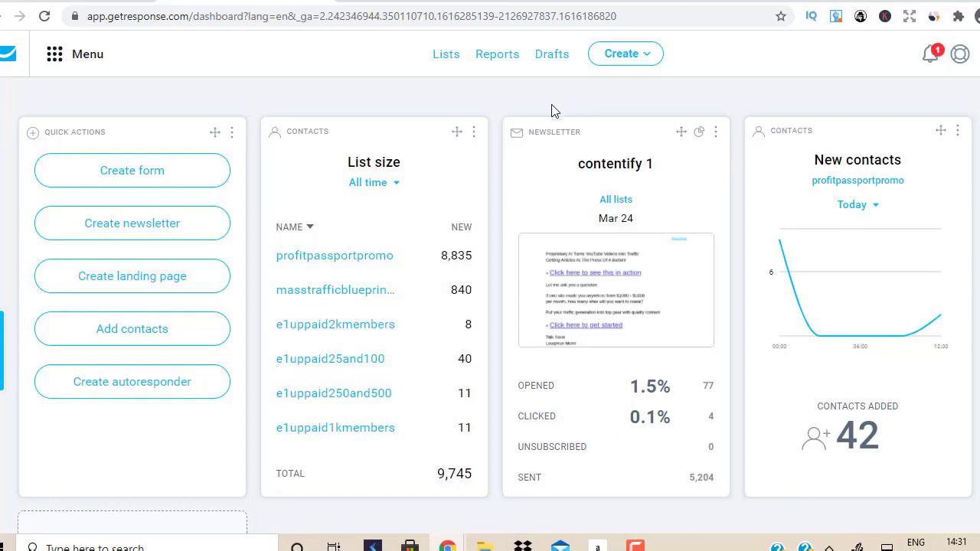
Step: Open the Email Analytics report for the contentify 3 newsletter
{"action": "left_click", "coordinate": [503, 63]}
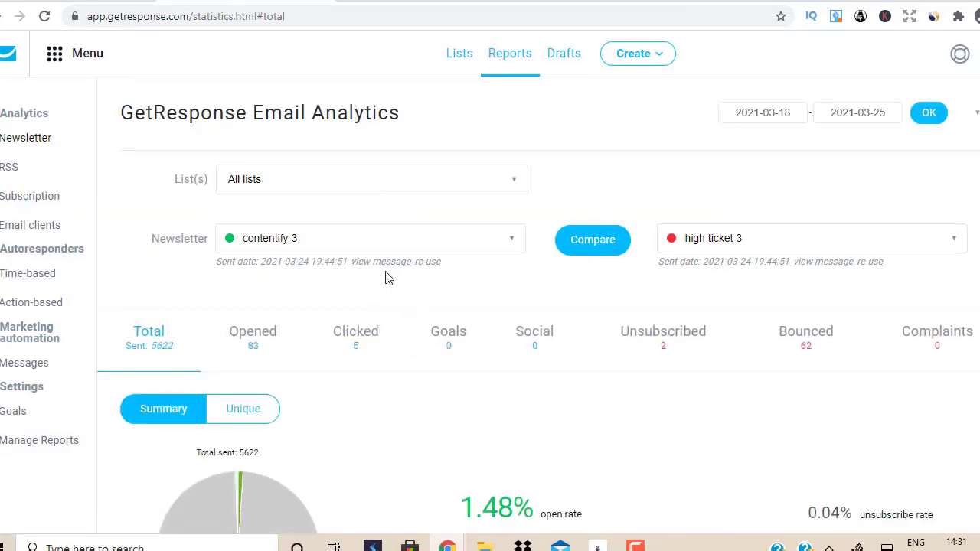
{"action": "left_click", "coordinate": [427, 245]}
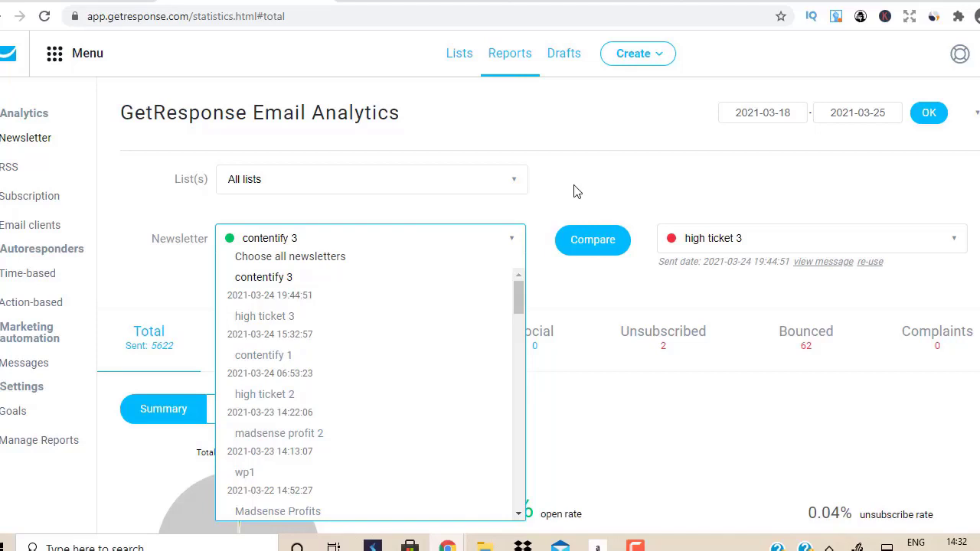
{"action": "left_click", "coordinate": [275, 284]}
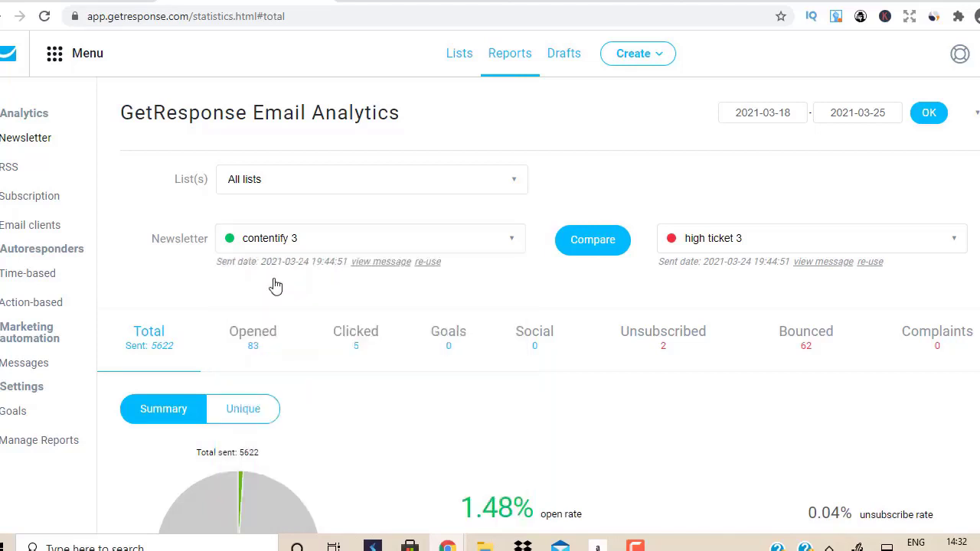
Step: Open the sent contentify 3 message in a new tab and scroll to the statistics
{"action": "right_click", "coordinate": [383, 262]}
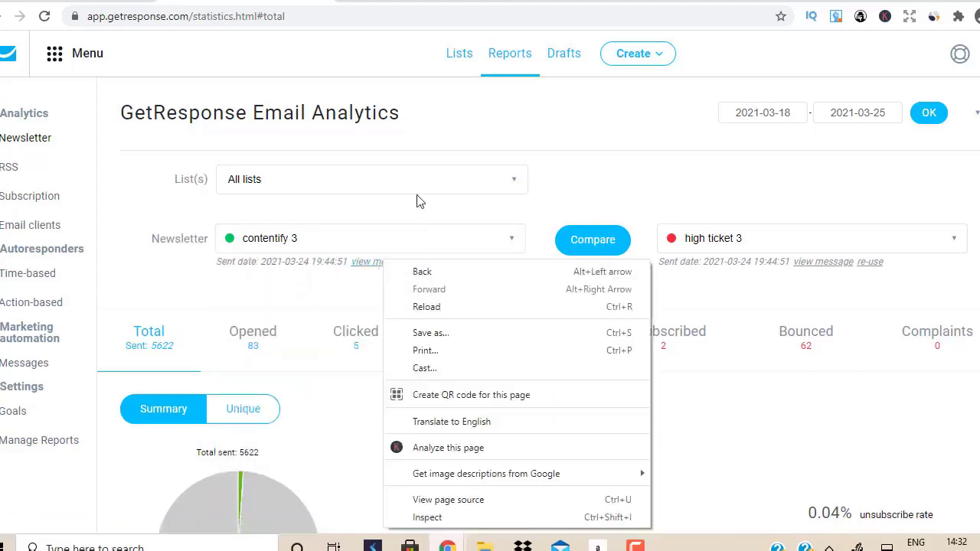
{"action": "left_click", "coordinate": [660, 119]}
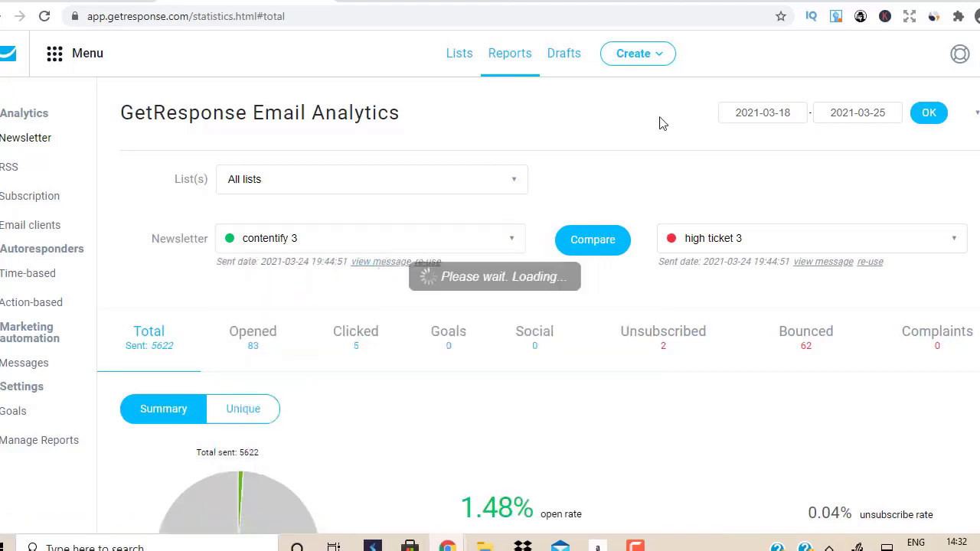
{"action": "right_click", "coordinate": [379, 268]}
{"action": "left_click", "coordinate": [435, 275]}
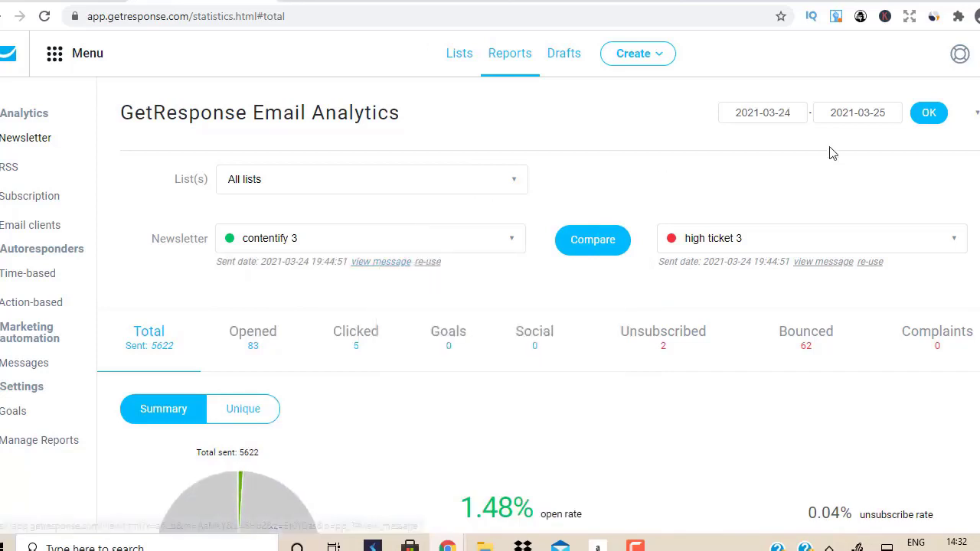
{"action": "scroll", "coordinate": [833, 153], "scroll_direction": "down", "scroll_amount": 6}
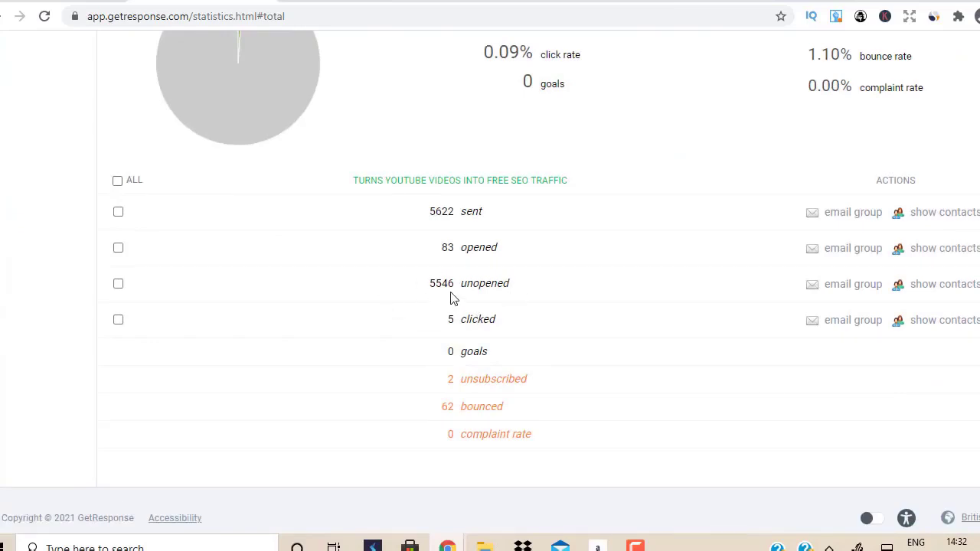
Step: Start a newsletter named contentify 6 to the 5,542 contentify 3 non-openers
{"action": "left_click", "coordinate": [863, 293]}
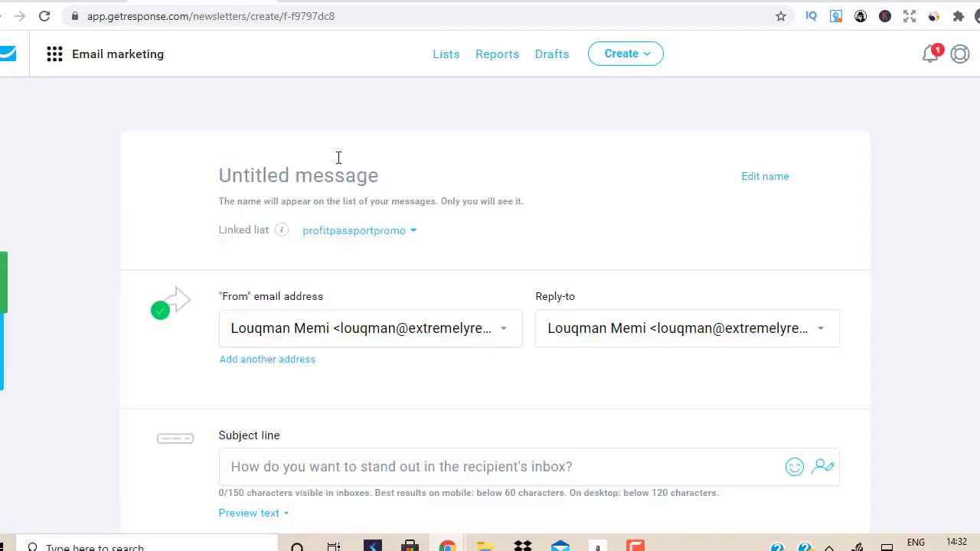
{"action": "type", "text": "contenti"}
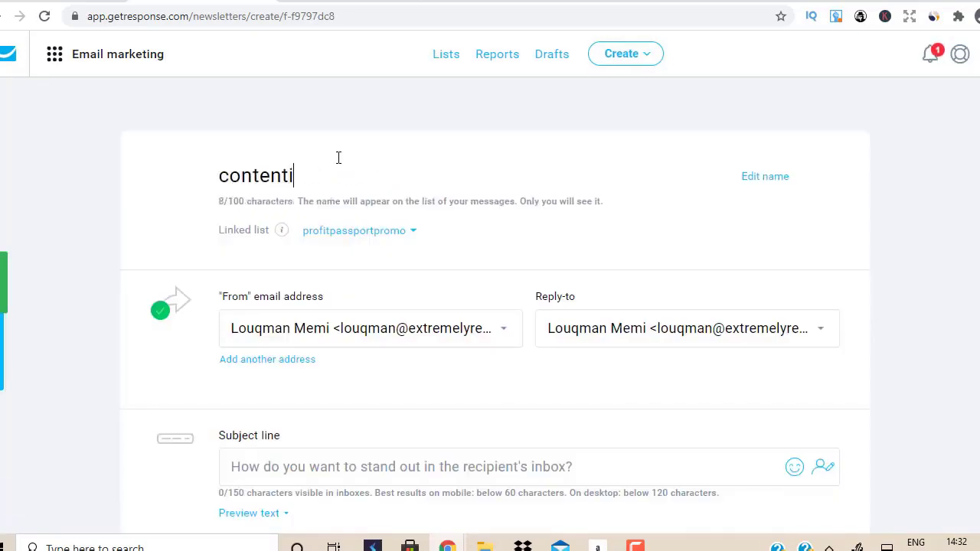
{"action": "type", "text": "fy 6"}
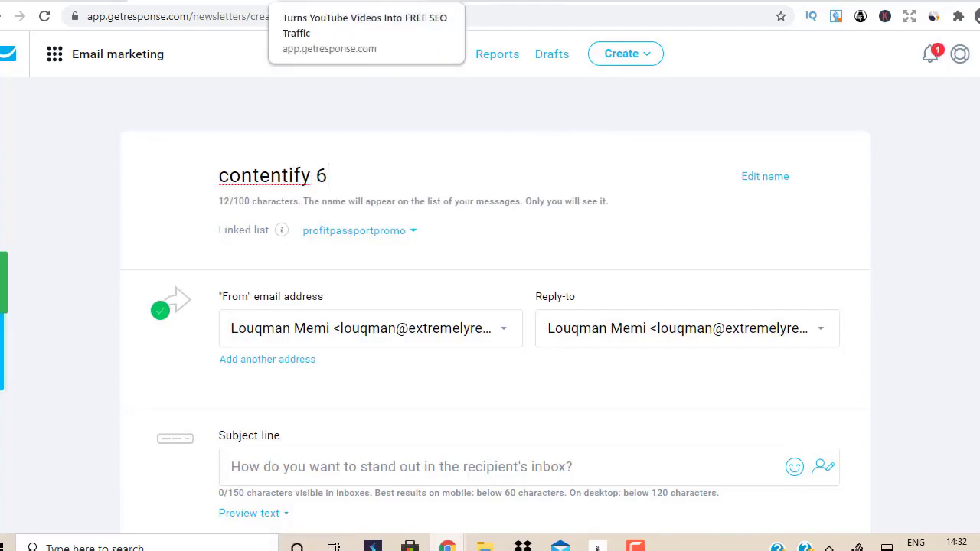
{"action": "scroll", "coordinate": [519, 267], "scroll_direction": "down", "scroll_amount": 3}
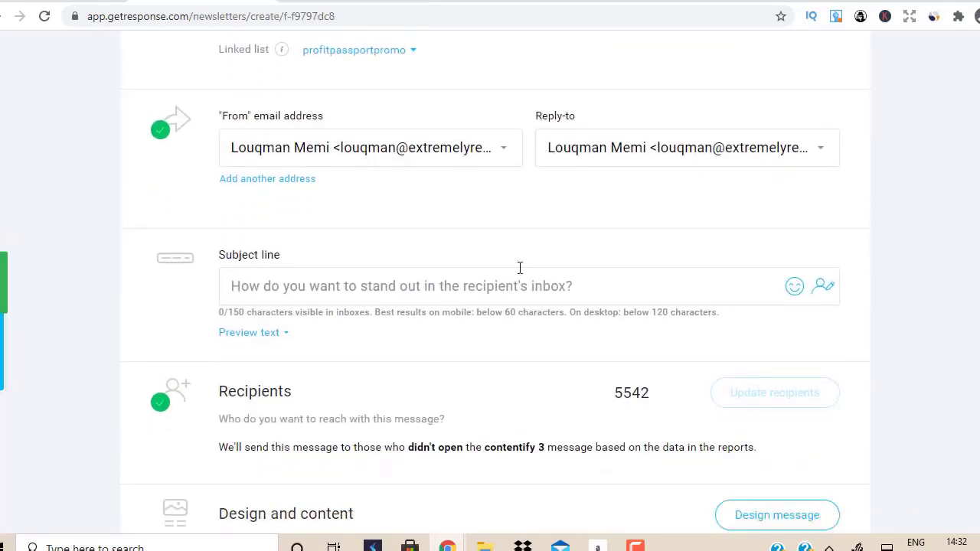
Step: Set the subject line to 'FREE Google YouTube Traffic With a Push Button'
{"action": "left_click", "coordinate": [539, 291]}
{"action": "type", "text": "FREE"}
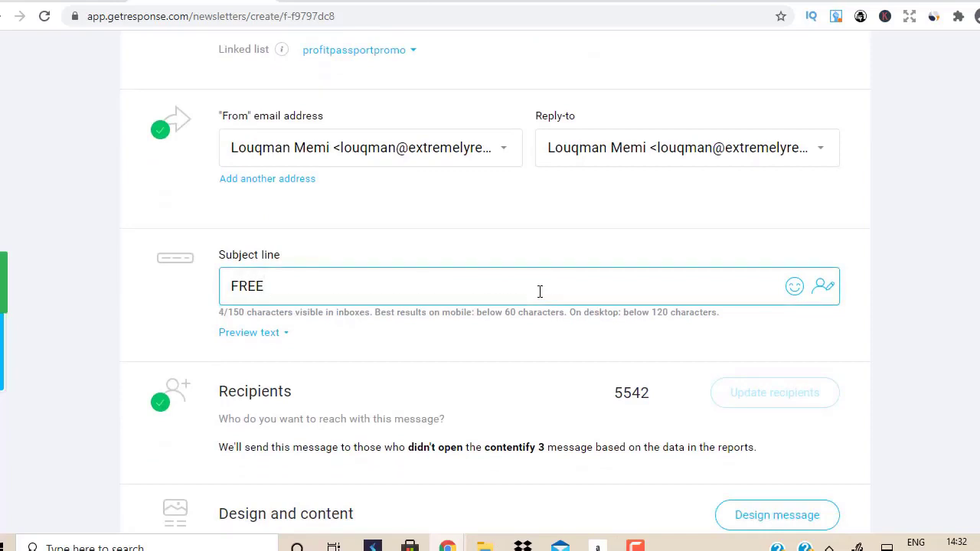
{"action": "type", "text": " Googl"}
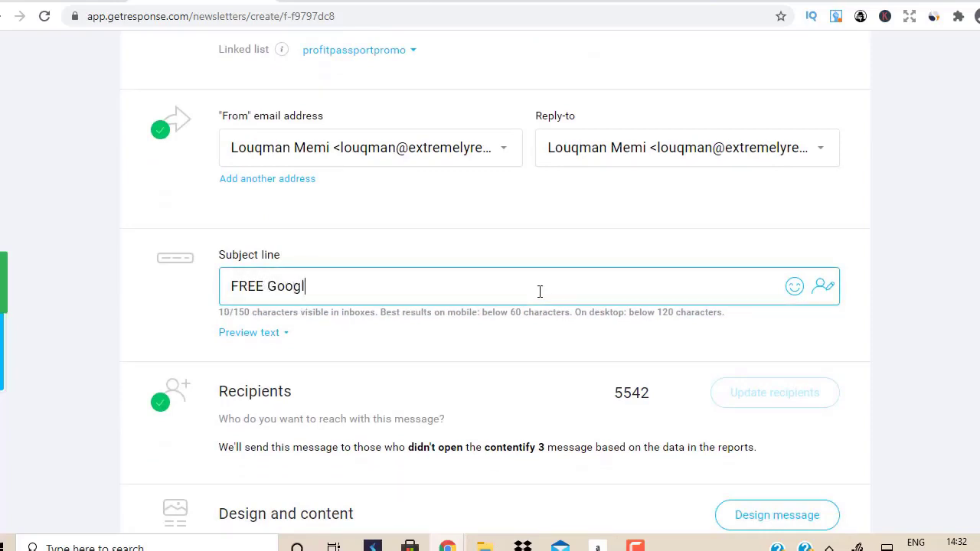
{"action": "type", "text": "e YouTube Traff"}
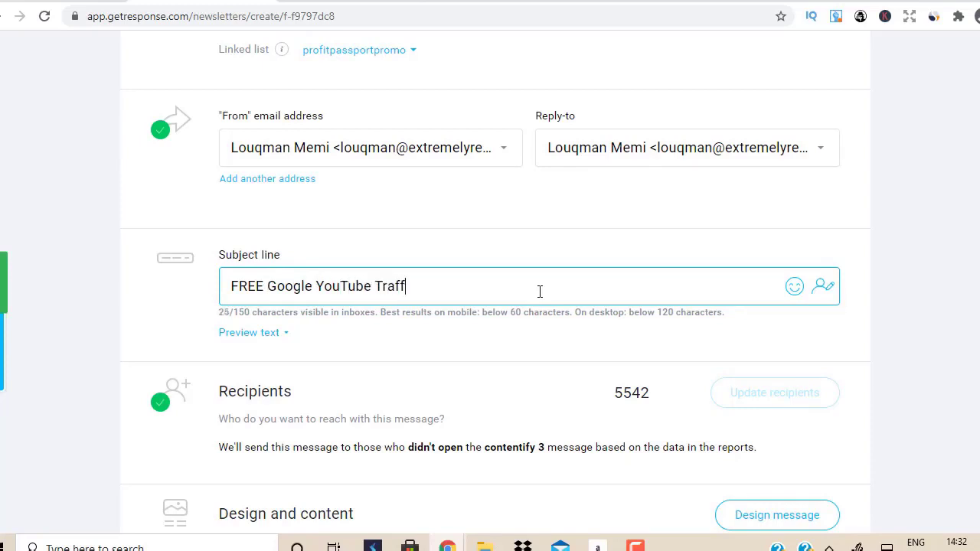
{"action": "type", "text": "ic With a Pu"}
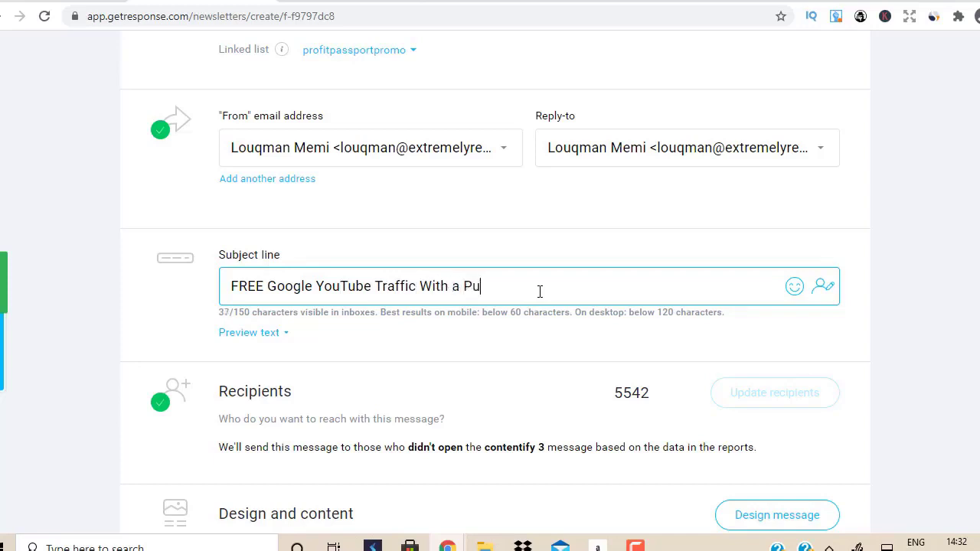
{"action": "type", "text": "sh Button"}
{"action": "scroll", "coordinate": [540, 292], "scroll_direction": "down", "scroll_amount": 2}
{"action": "scroll", "coordinate": [765, 188], "scroll_direction": "down", "scroll_amount": 2}
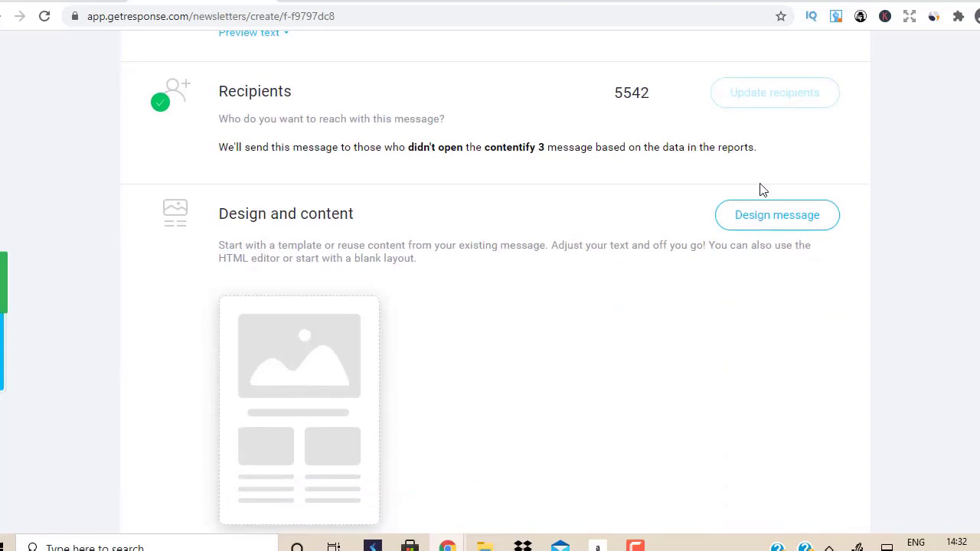
Step: Add a Text block to a blank template and copy the sent email's body text
{"action": "left_click", "coordinate": [793, 229]}
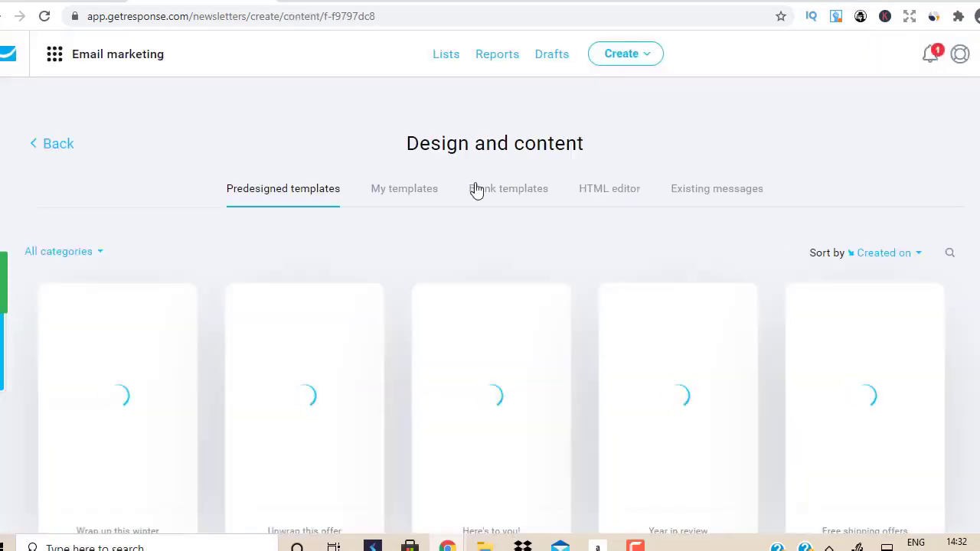
{"action": "left_click", "coordinate": [476, 190]}
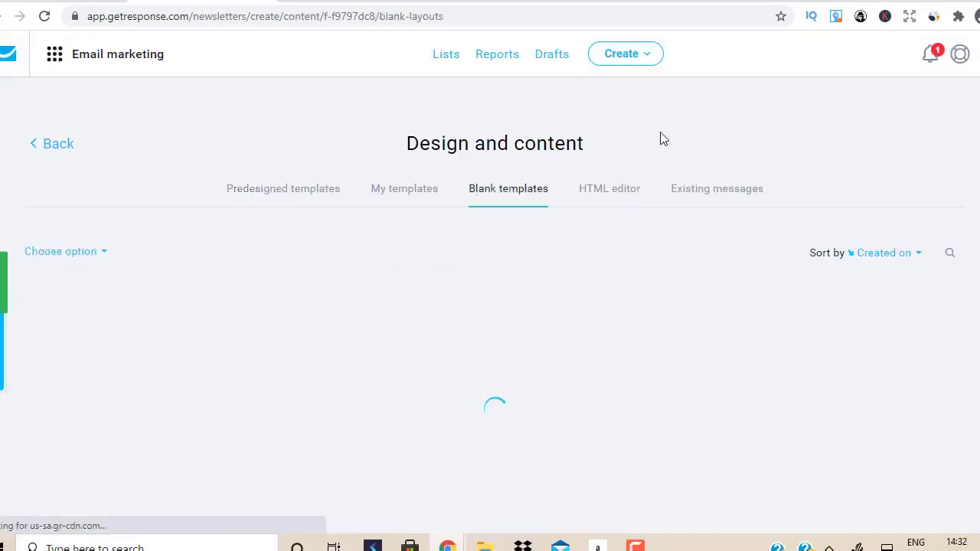
{"action": "mouse_move", "coordinate": [635, 456]}
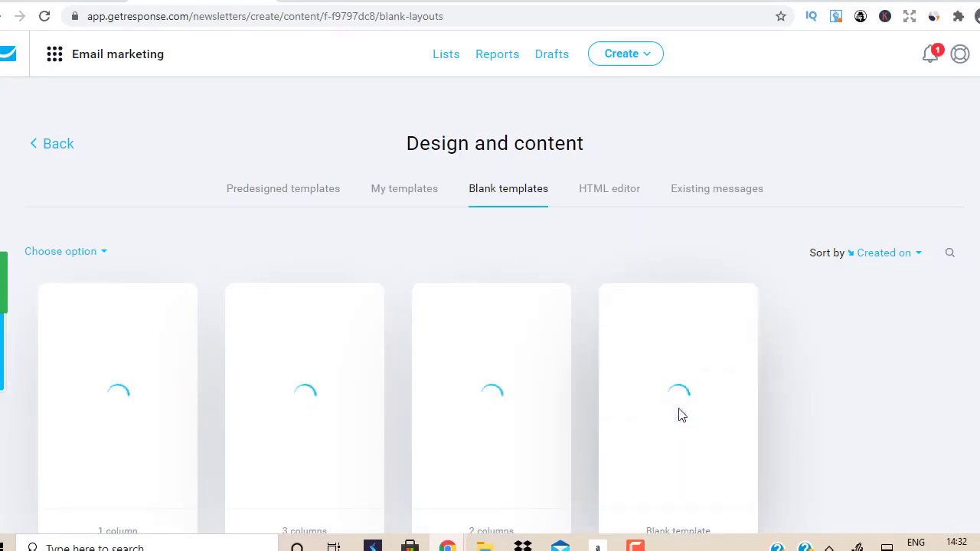
{"action": "left_click", "coordinate": [679, 417]}
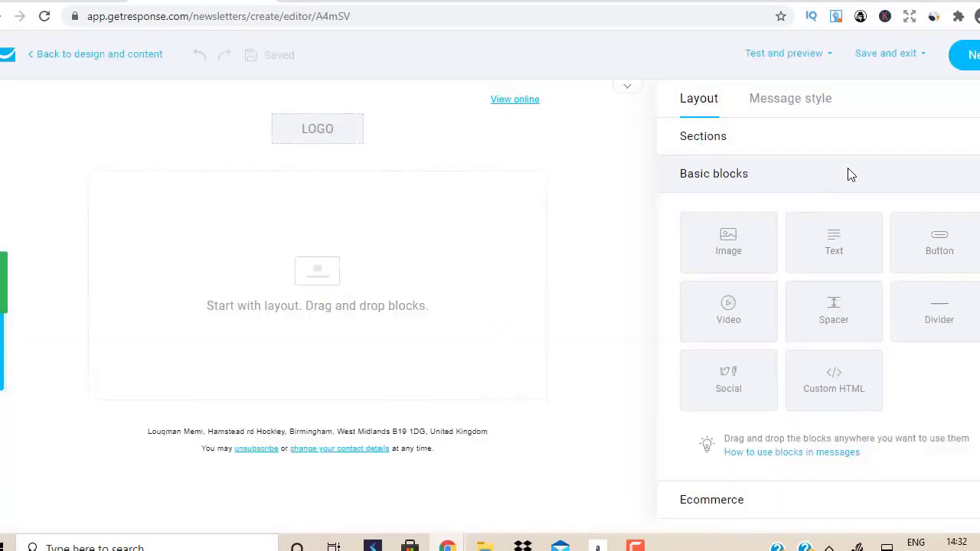
{"action": "left_click_drag", "start_coordinate": [832, 250], "coordinate": [176, 215]}
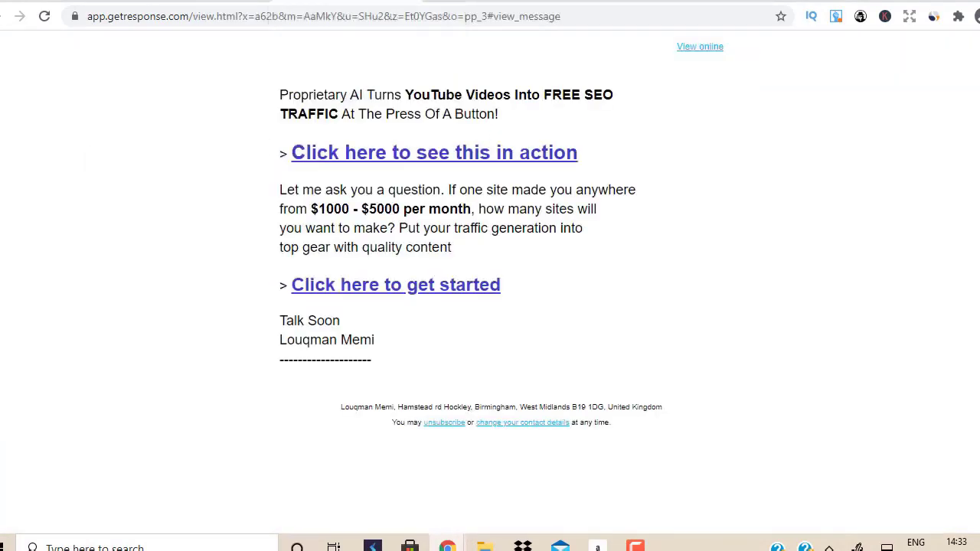
{"action": "left_click_drag", "start_coordinate": [380, 369], "coordinate": [302, 98]}
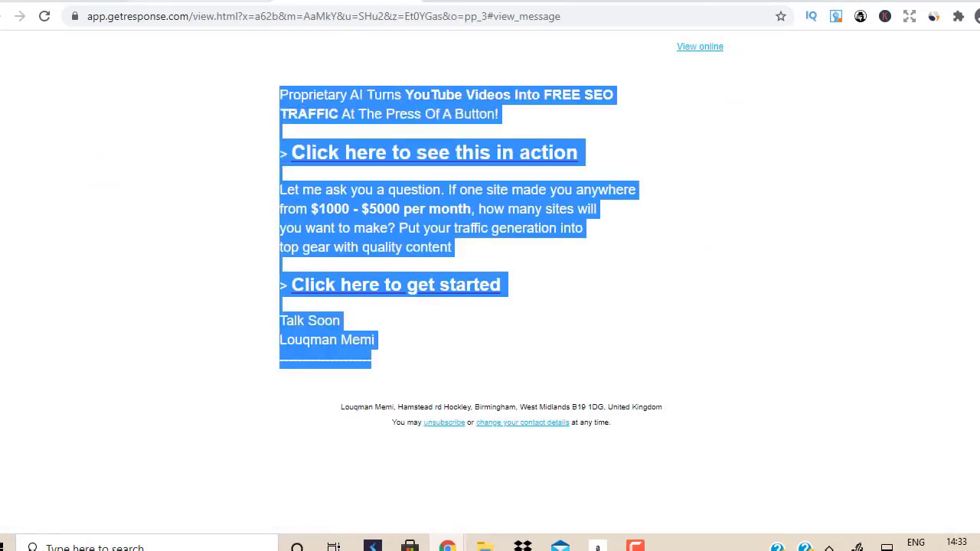
{"action": "left_click", "coordinate": [199, 2]}
Step: Strip the copied email text of formatting via the address bar and paste it into the Text block
{"action": "left_click", "coordinate": [353, 9]}
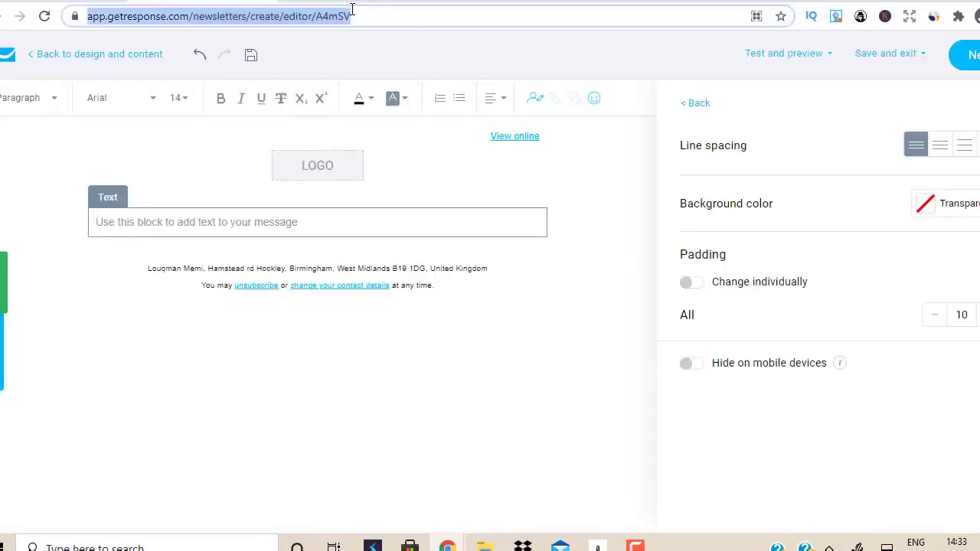
{"action": "key", "text": "BackSpace"}
{"action": "key", "text": "ctrl+v"}
{"action": "triple_click", "coordinate": [349, 15]}
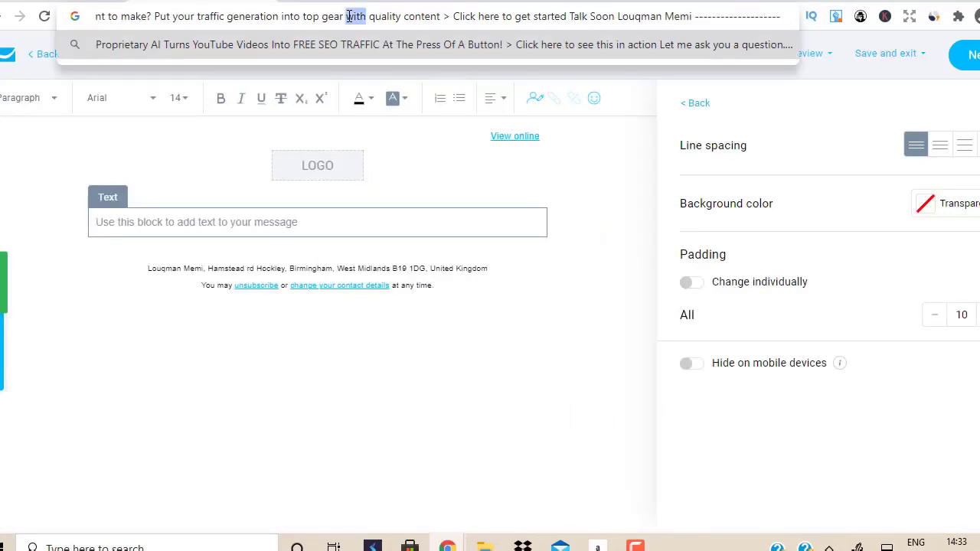
{"action": "left_click", "coordinate": [197, 222]}
{"action": "type", "text": "Proprietary AI Turns YouTube Videos Into FREE SEO TRAFFIC At The Press Of A Button! > Click here to see this in action Let me ask you a question. If one site made you anywhere from $1000 - $5000 per month, how many sites will you want to make? Put your traffic generation into top gear with quality content > Click here to get started Talk Soon Lougman Memi --------------------"}
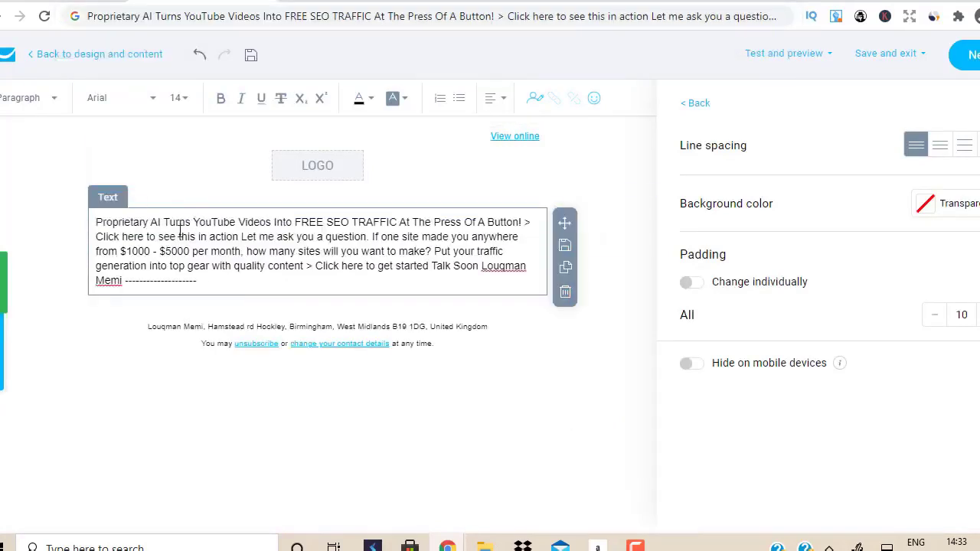
Step: Split paragraphs after the headline, 'this in action', before $1000, 'Put your traffic generation' and 'Click here to get started'
{"action": "left_click", "coordinate": [525, 222]}
{"action": "key", "text": "Return"}
{"action": "key", "text": "Return"}
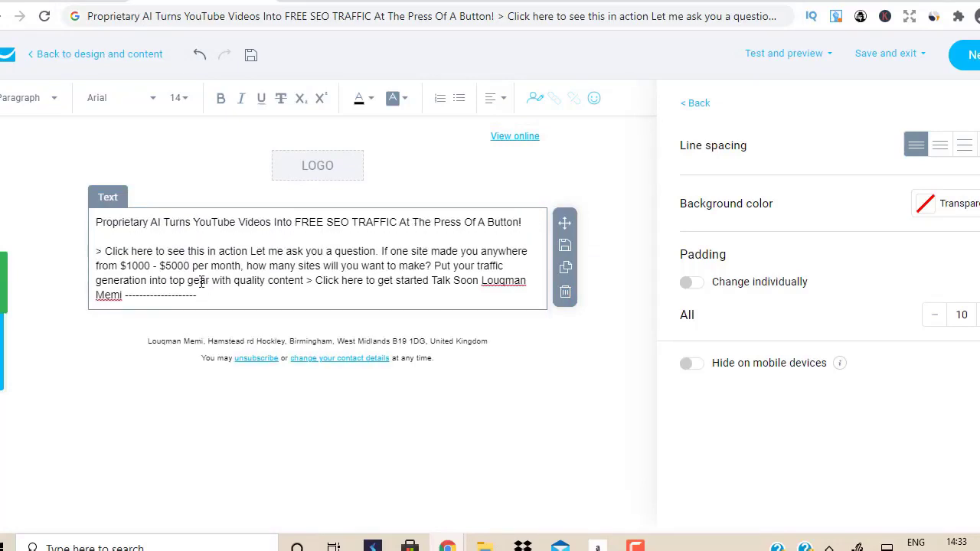
{"action": "left_click", "coordinate": [251, 251]}
{"action": "key", "text": "Return"}
{"action": "key", "text": "Return"}
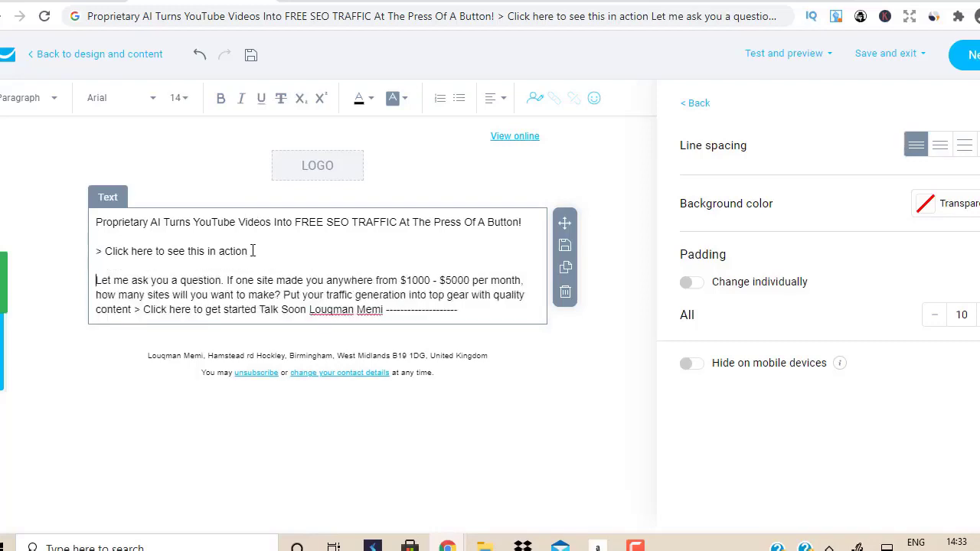
{"action": "left_click", "coordinate": [403, 280]}
{"action": "key", "text": "Return"}
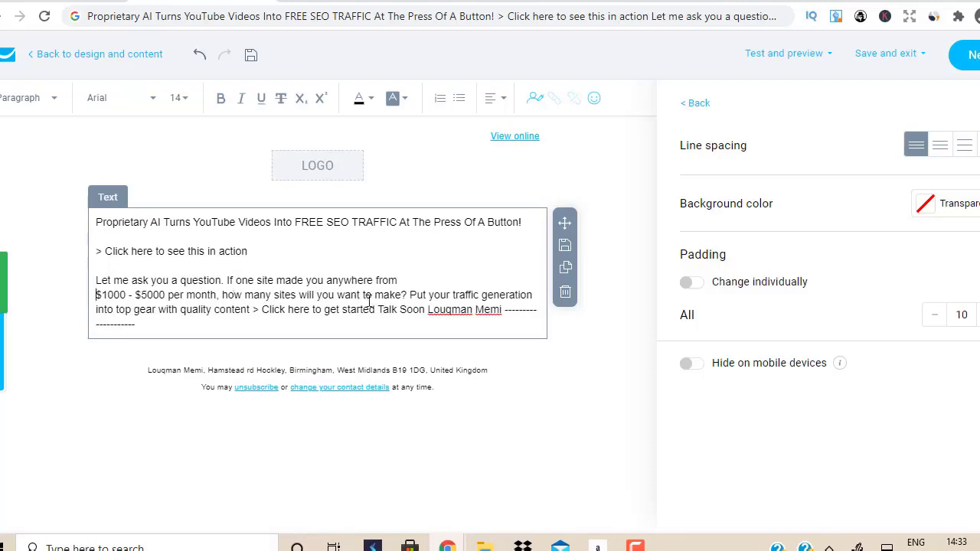
{"action": "left_click", "coordinate": [412, 295]}
{"action": "key", "text": "Return"}
{"action": "key", "text": "Return"}
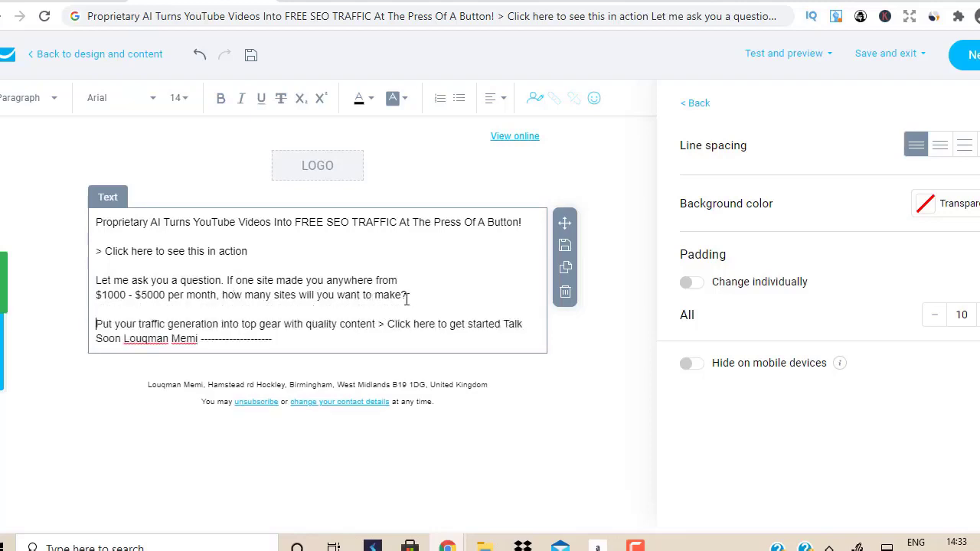
{"action": "left_click", "coordinate": [377, 324]}
{"action": "key", "text": "Return"}
Step: Put 'Talk Soon', the sender's name and the dashes on separate lines, then select all text
{"action": "key", "text": "Return"}
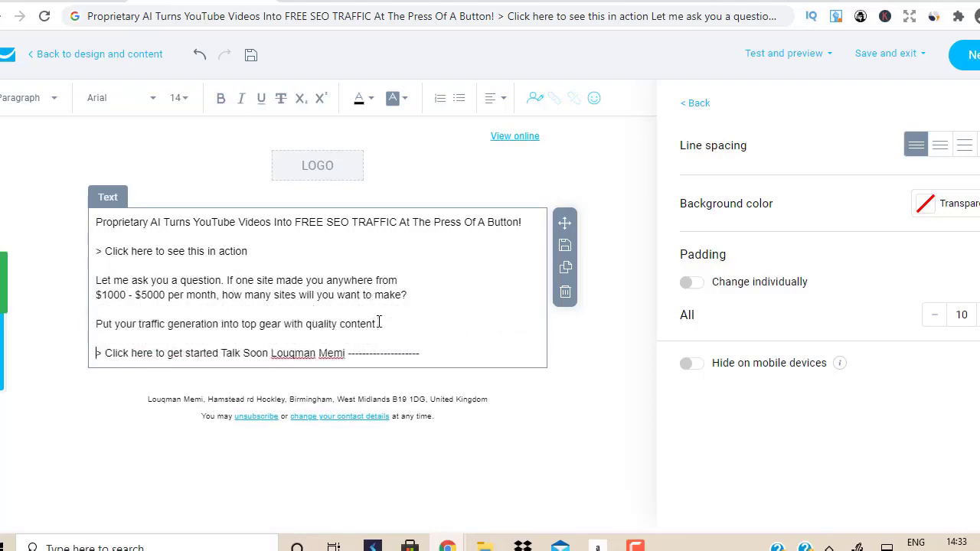
{"action": "left_click", "coordinate": [221, 353]}
{"action": "key", "text": "Return"}
{"action": "key", "text": "Return"}
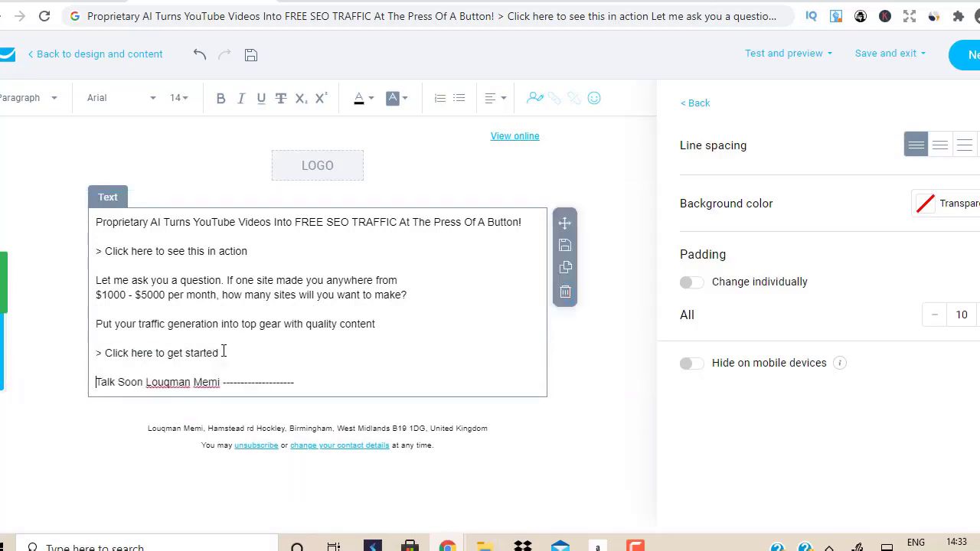
{"action": "left_click", "coordinate": [145, 381]}
{"action": "key", "text": "Return"}
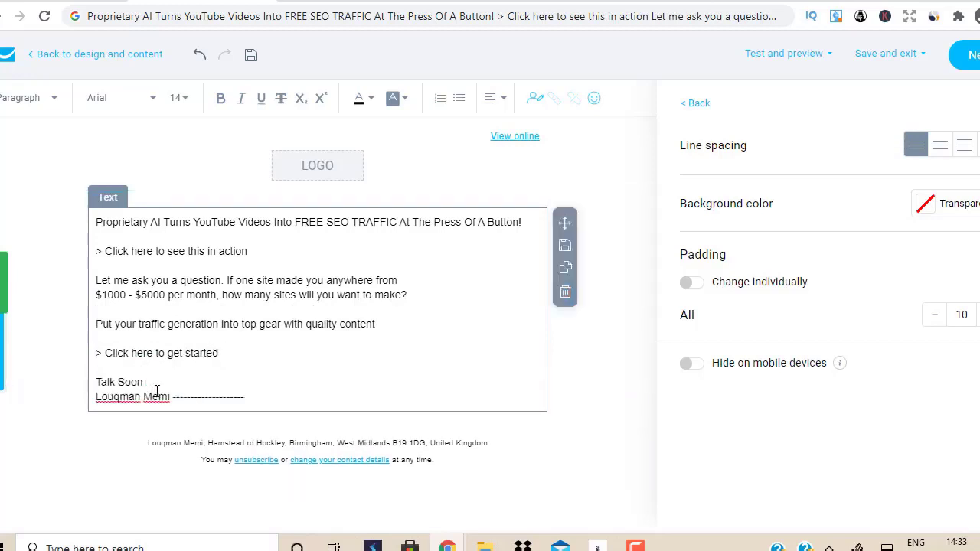
{"action": "left_click", "coordinate": [171, 396]}
{"action": "key", "text": "Return"}
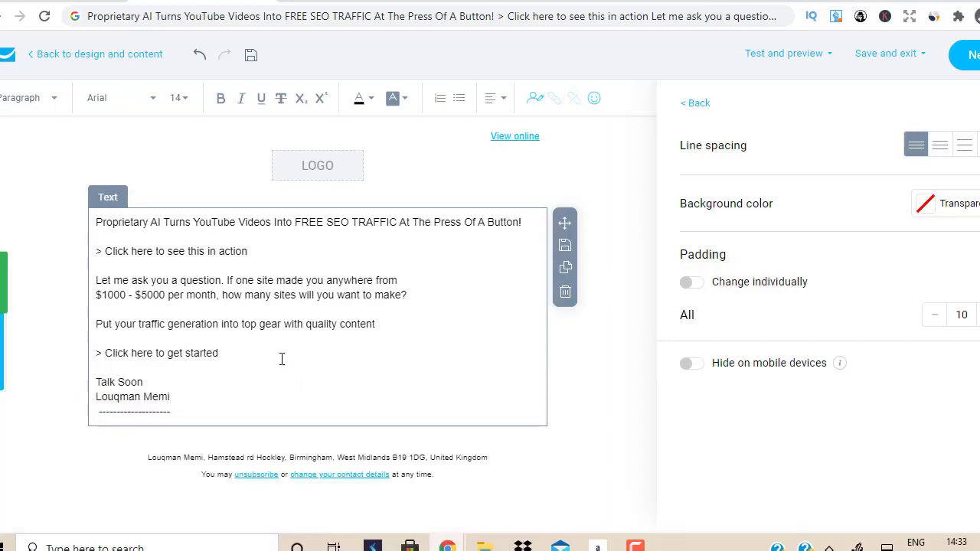
{"action": "left_click_drag", "start_coordinate": [196, 415], "coordinate": [95, 221]}
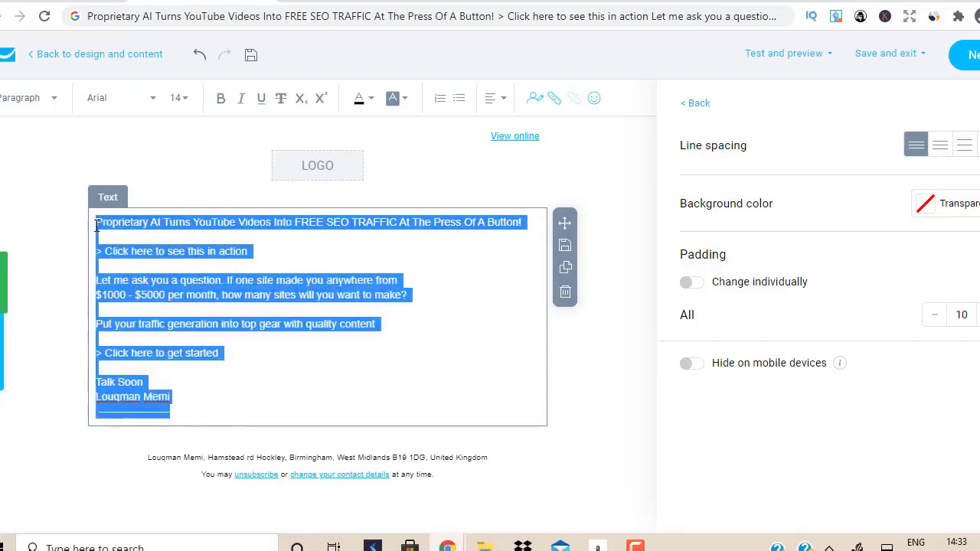
Step: Set the selected email text to font size 18
{"action": "left_click", "coordinate": [182, 106]}
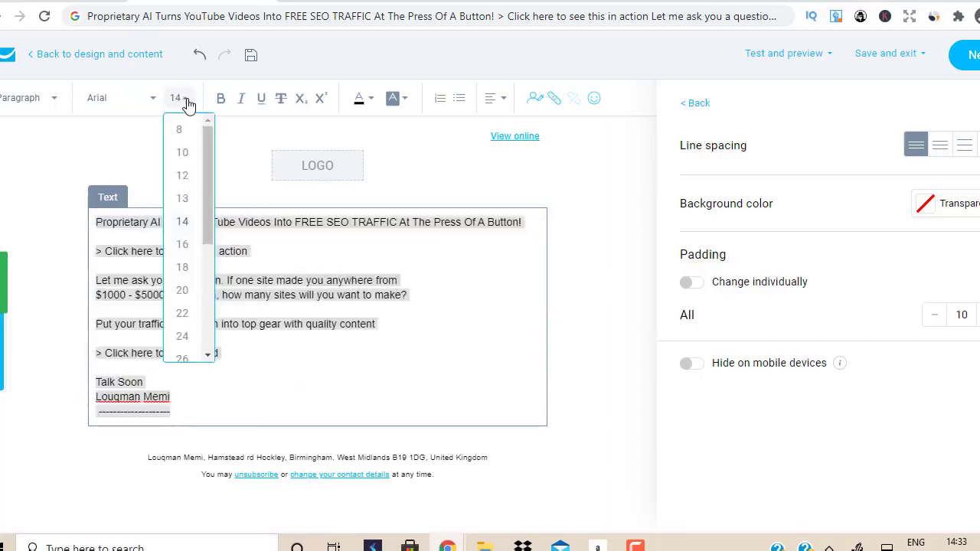
{"action": "left_click", "coordinate": [183, 273]}
{"action": "left_click", "coordinate": [397, 254]}
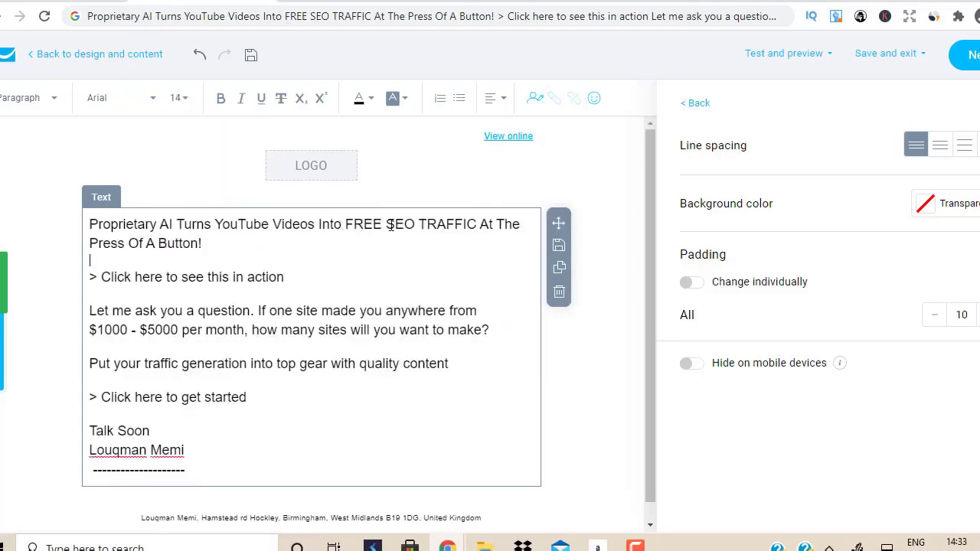
Step: Rewrap lines with breaks before SEO, 'anywhere' and 'many', joining $1000 to the previous line
{"action": "left_click", "coordinate": [388, 224]}
{"action": "key", "text": "shift+Return"}
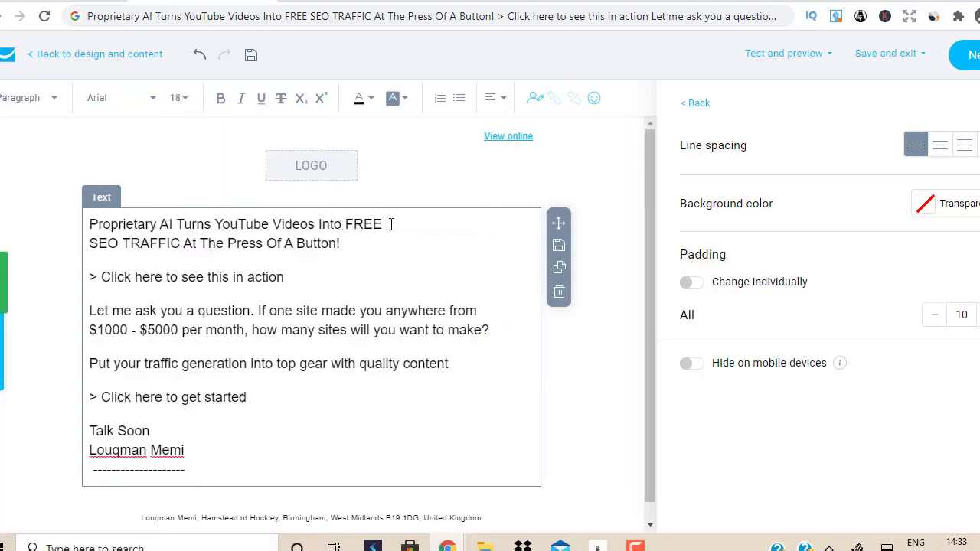
{"action": "left_click", "coordinate": [388, 311]}
{"action": "key", "text": "shift+Return"}
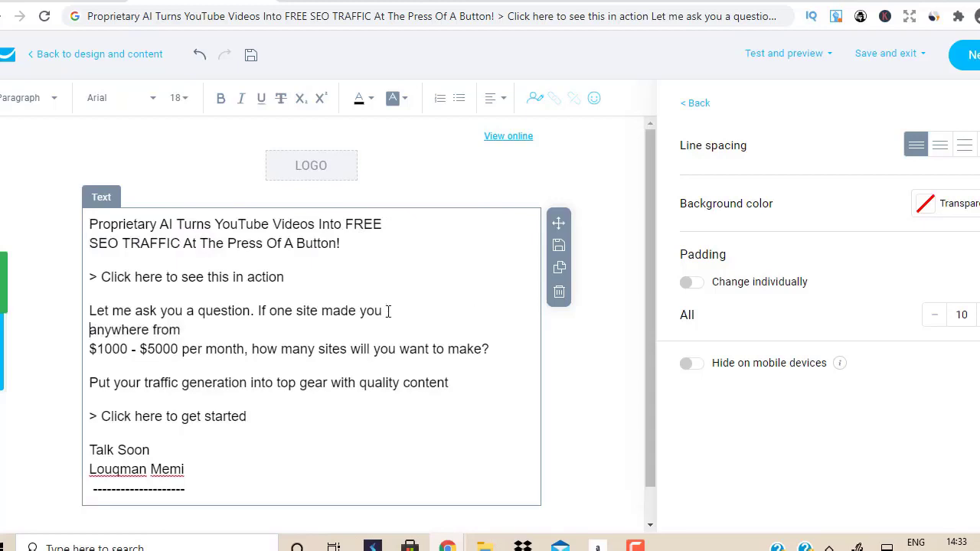
{"action": "left_click", "coordinate": [90, 350]}
{"action": "key", "text": "BackSpace"}
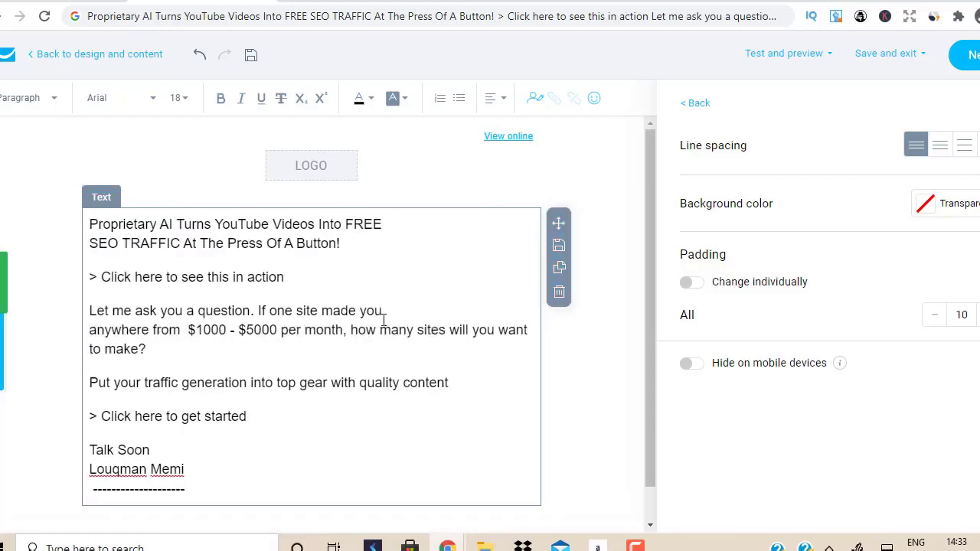
{"action": "left_click", "coordinate": [381, 330]}
{"action": "key", "text": "shift+Return"}
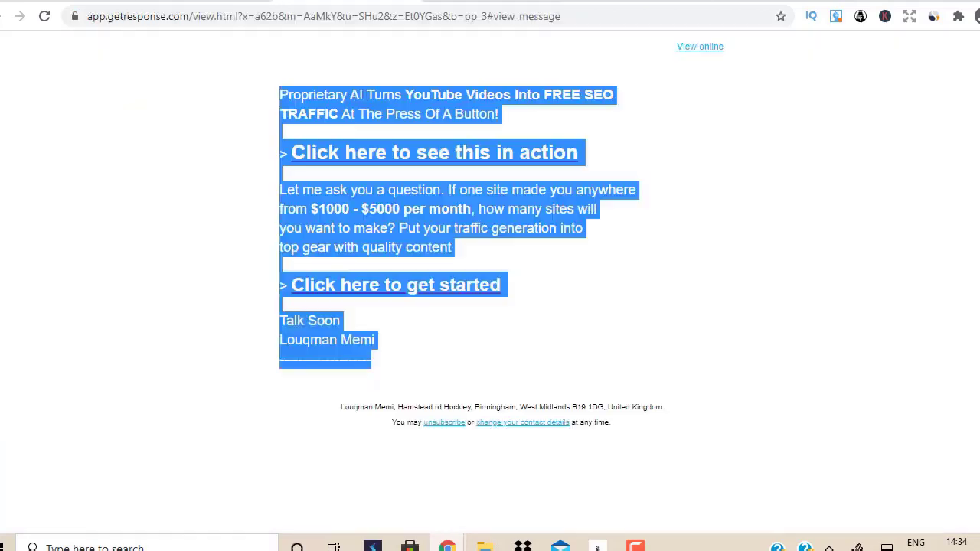
Step: Copy the first call-to-action link from the online view and paste it into the address bar
{"action": "left_click", "coordinate": [847, 280]}
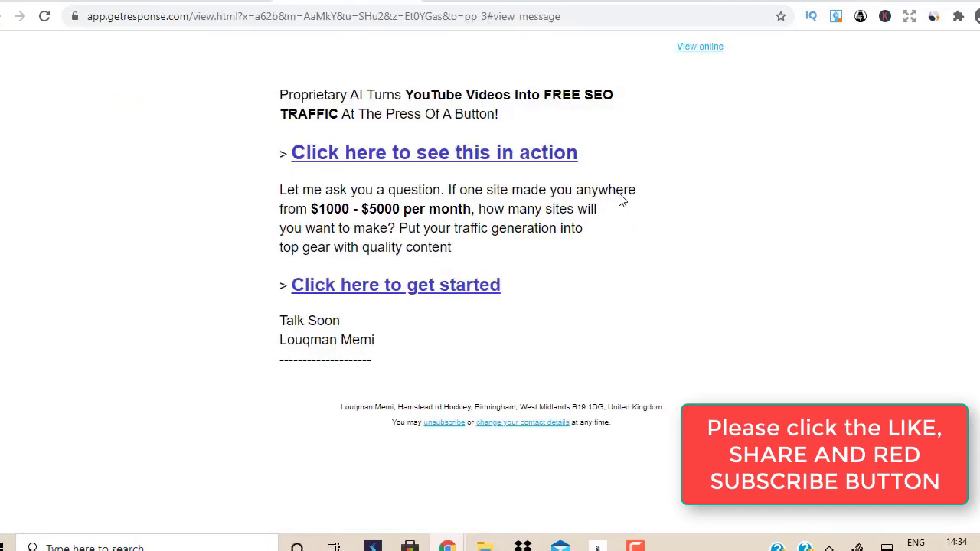
{"action": "right_click", "coordinate": [549, 153]}
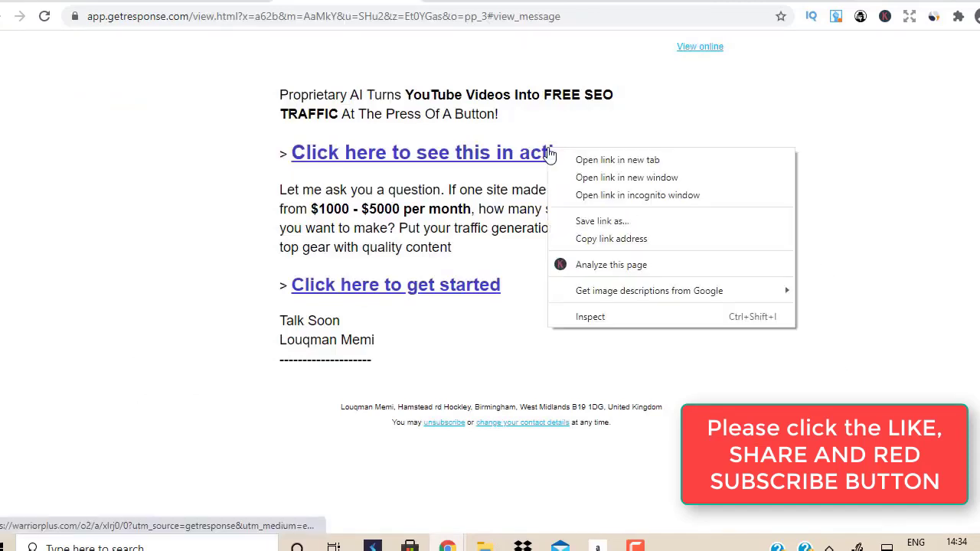
{"action": "left_click", "coordinate": [595, 236]}
{"action": "left_click", "coordinate": [312, 17]}
{"action": "key", "text": "BackSpace"}
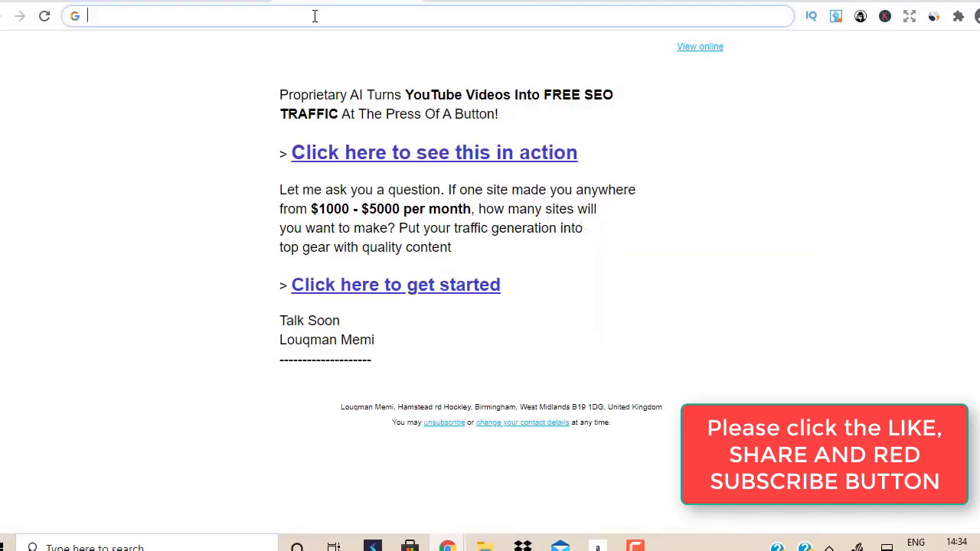
{"action": "type", "text": "https://warriorplus.com/o2/a/xlrj0/0?utm_source=getresponse&utm_medium=email&utm_campaign=profitpassportpromo&utm_content=Turns%20YouTube%20Videos%20Into%20FREE%20SEO%20Traffic"}
{"action": "left_click_drag", "start_coordinate": [170, 17], "coordinate": [785, 17]}
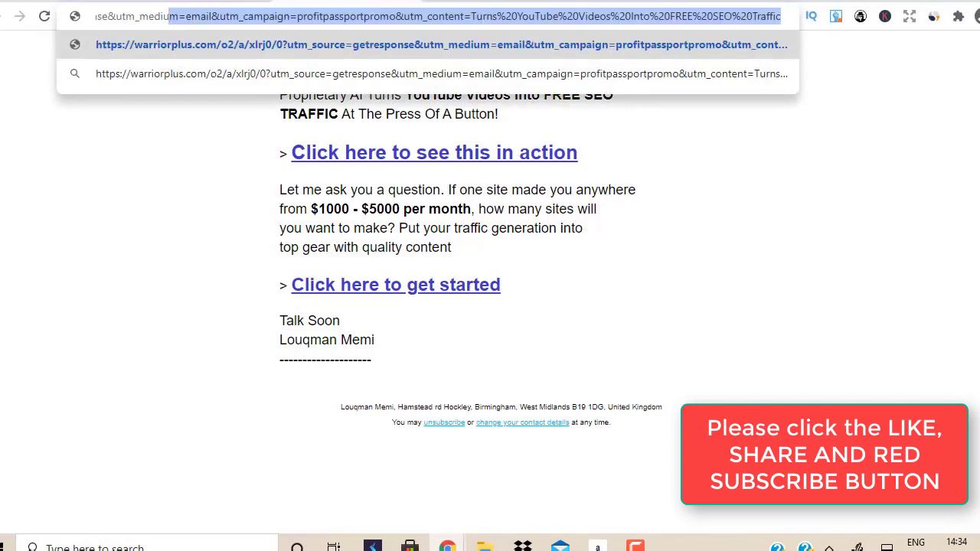
{"action": "key", "text": "BackSpace"}
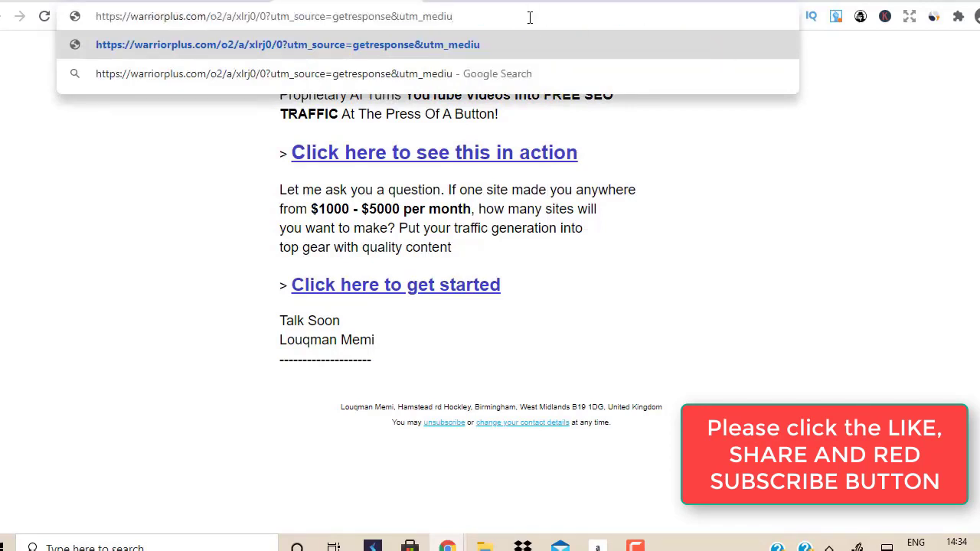
{"action": "left_click_drag", "start_coordinate": [527, 16], "coordinate": [272, 32]}
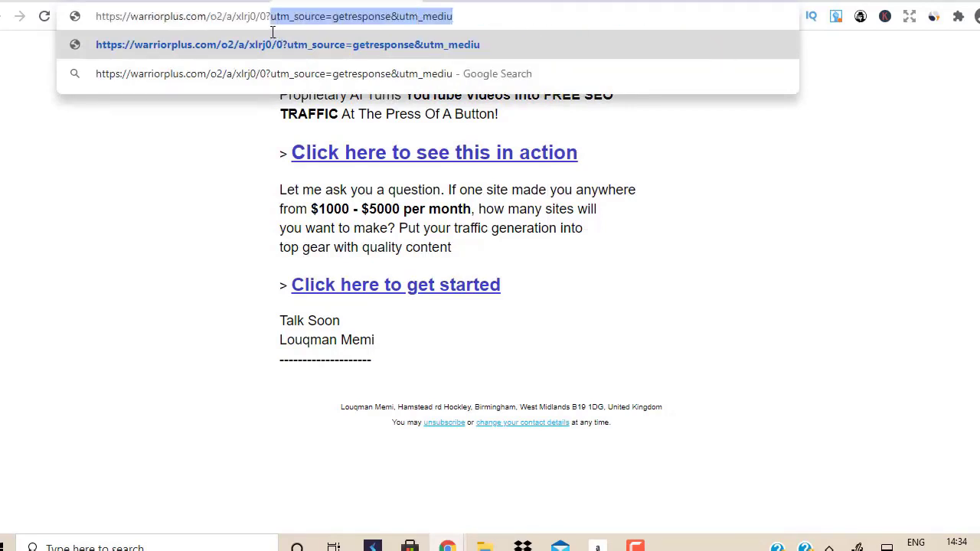
{"action": "key", "text": "BackSpace"}
{"action": "key", "text": "BackSpace"}
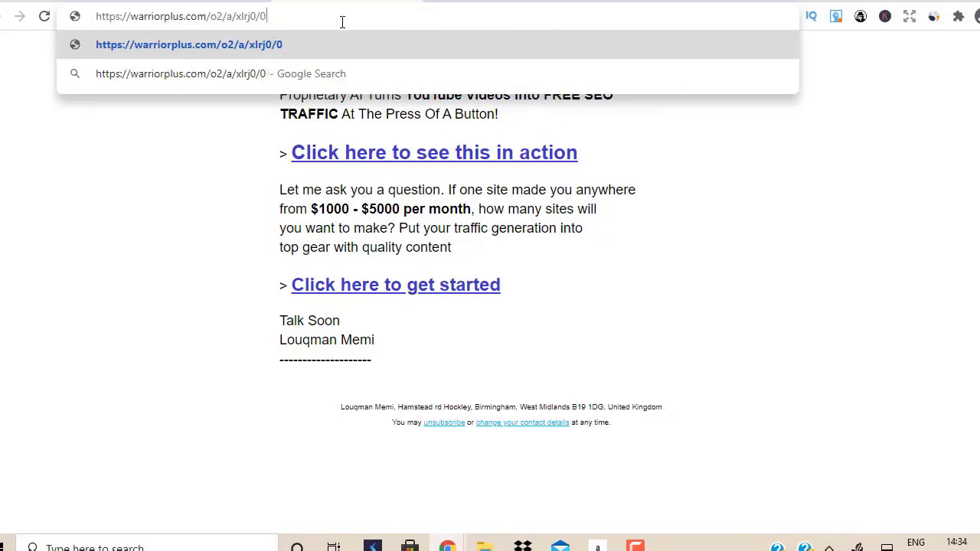
{"action": "left_click_drag", "start_coordinate": [342, 22], "coordinate": [94, 23]}
{"action": "key", "text": "ctrl+c"}
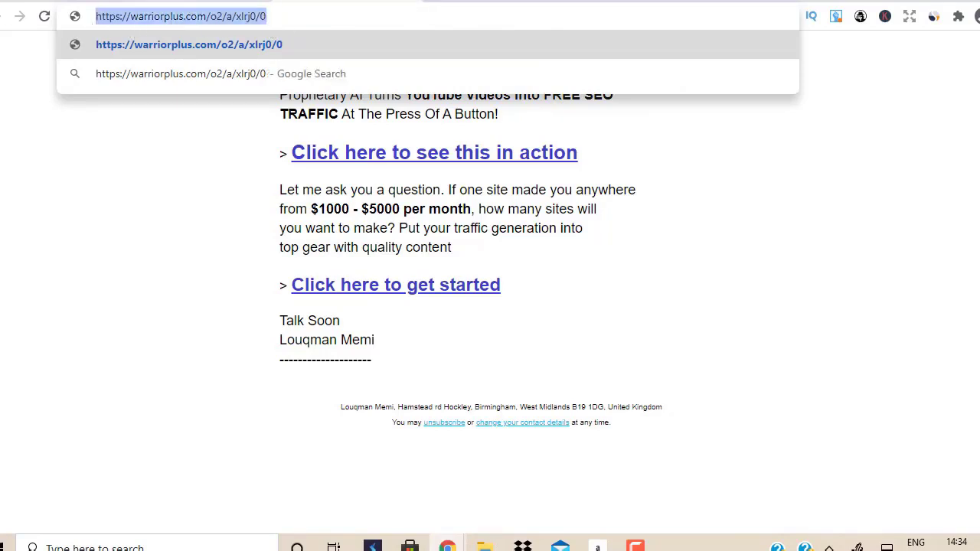
{"action": "key", "text": "ctrl+Tab"}
Step: Link 'Click here to see this in action' to the copied WarriorPlus address
{"action": "left_click_drag", "start_coordinate": [290, 277], "coordinate": [141, 278]}
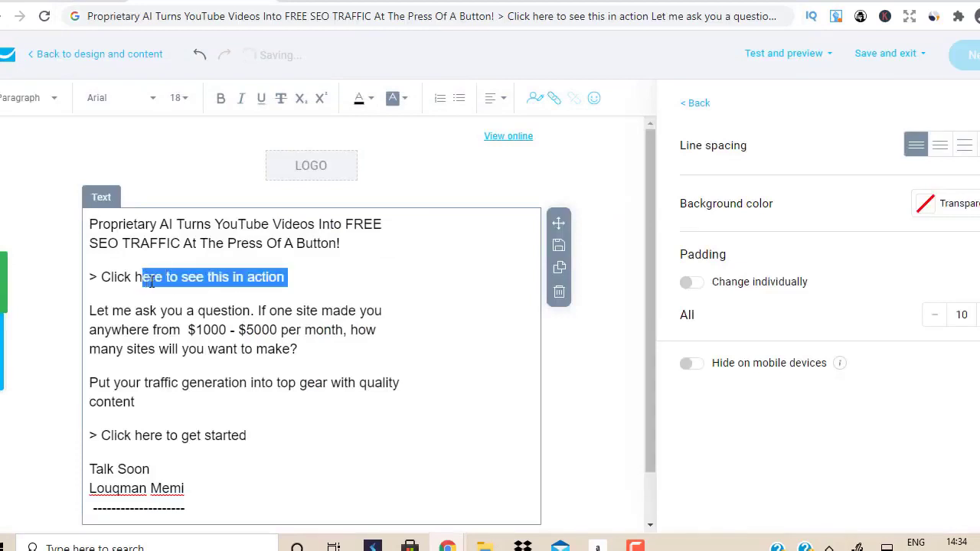
{"action": "left_click", "coordinate": [310, 301]}
{"action": "left_click_drag", "start_coordinate": [285, 278], "coordinate": [101, 277]}
{"action": "left_click", "coordinate": [561, 105]}
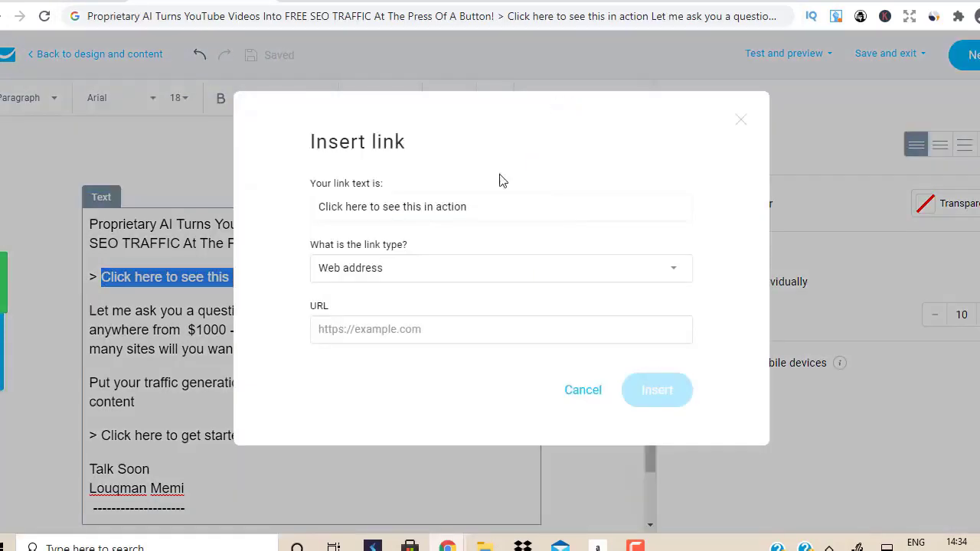
{"action": "left_click", "coordinate": [457, 331]}
{"action": "key", "text": "ctrl+v"}
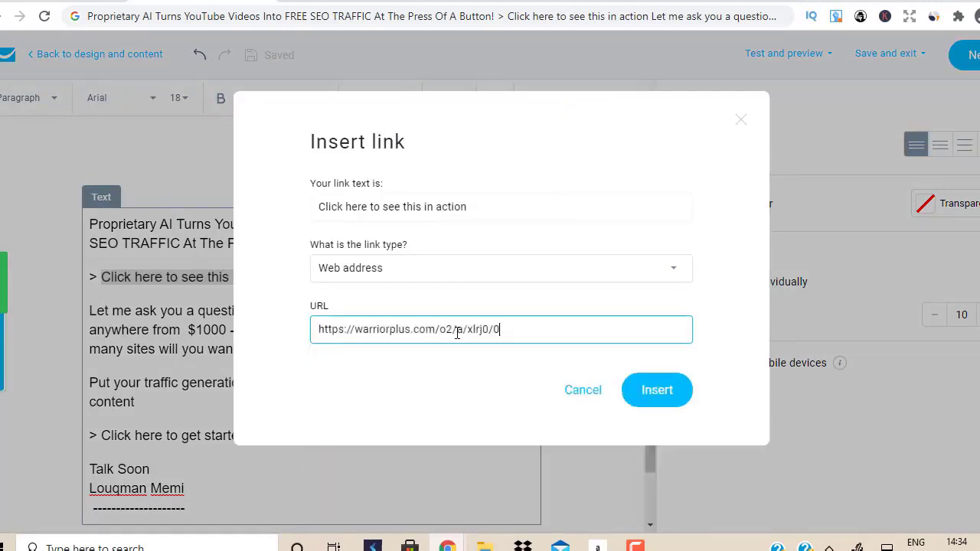
{"action": "left_click", "coordinate": [671, 404]}
Step: Make the linked line bold, size 28 and indigo
{"action": "left_click", "coordinate": [222, 99]}
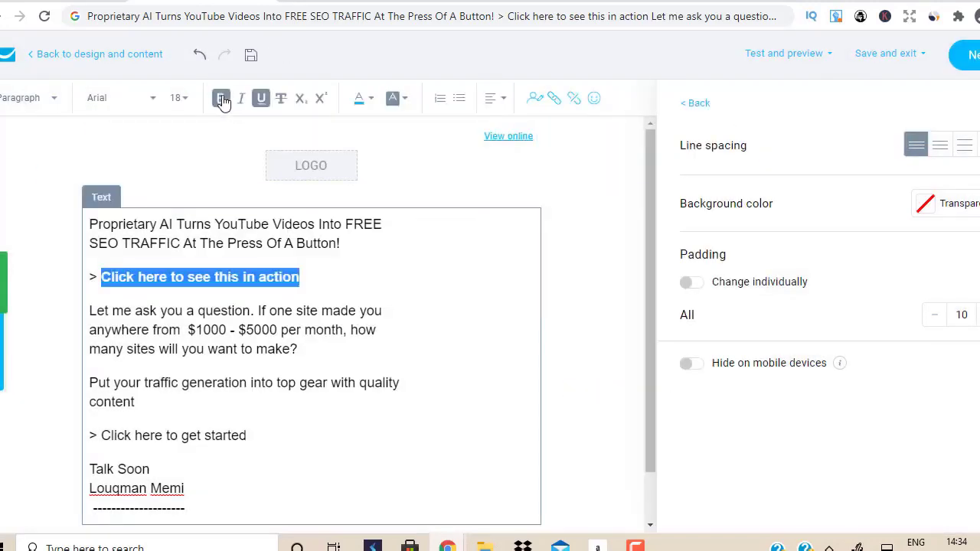
{"action": "left_click", "coordinate": [186, 99]}
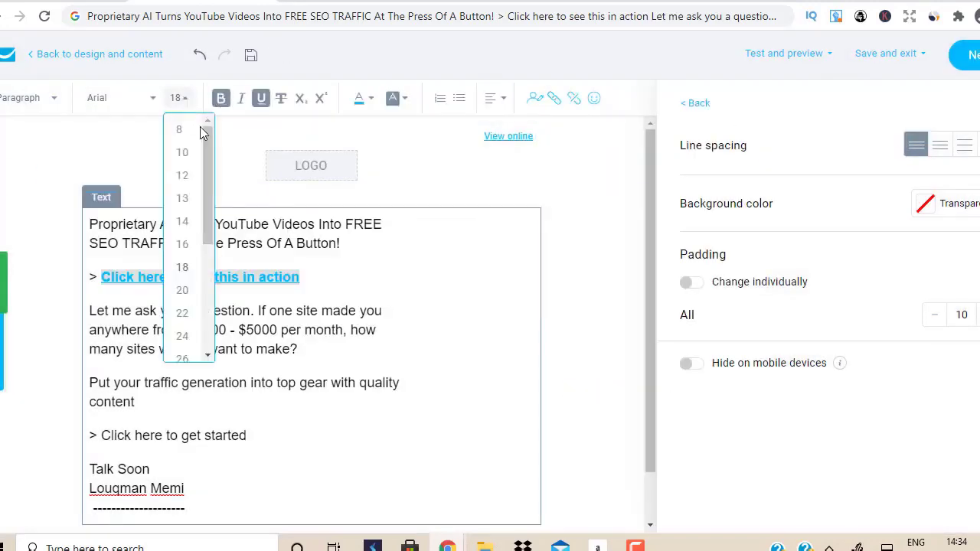
{"action": "left_click_drag", "start_coordinate": [208, 164], "coordinate": [209, 212]}
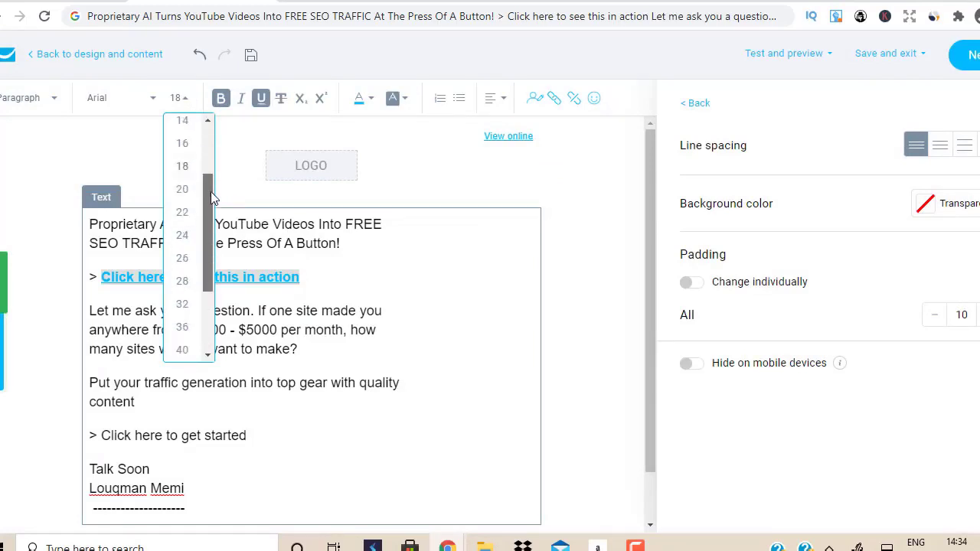
{"action": "left_click", "coordinate": [182, 281]}
{"action": "left_click", "coordinate": [373, 98]}
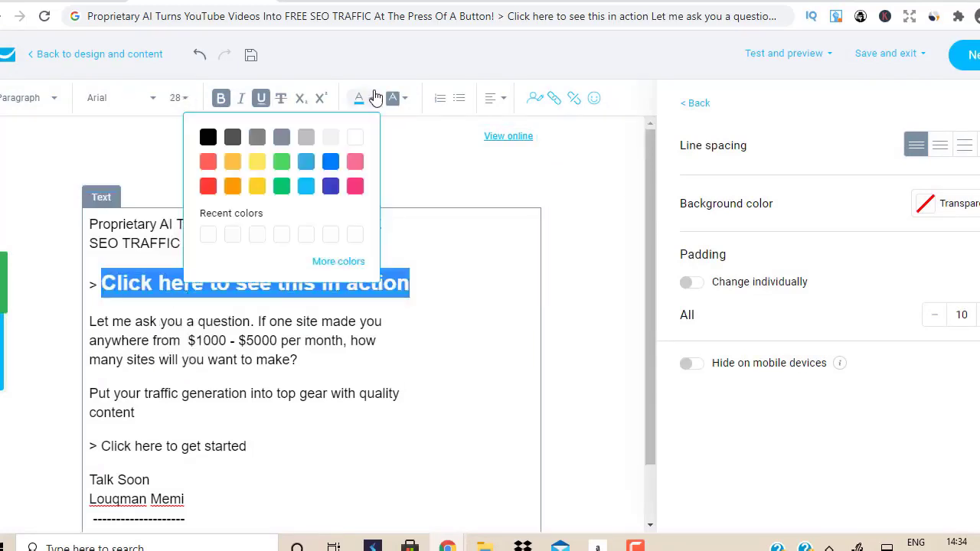
{"action": "left_click", "coordinate": [331, 187]}
{"action": "left_click", "coordinate": [625, 374]}
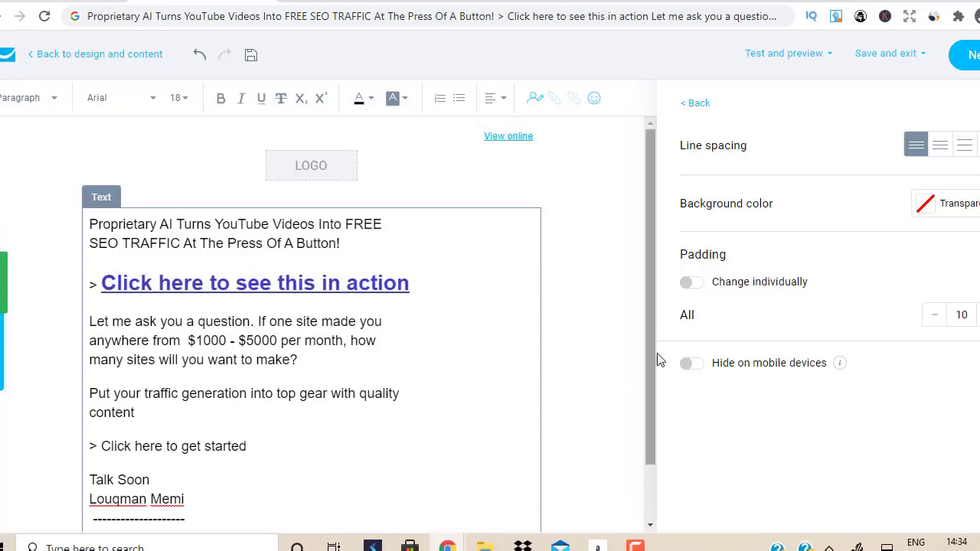
Step: Make 'Click here to get started' bold and size 28
{"action": "scroll", "coordinate": [652, 357], "scroll_direction": "down", "scroll_amount": 2}
{"action": "left_click", "coordinate": [276, 379]}
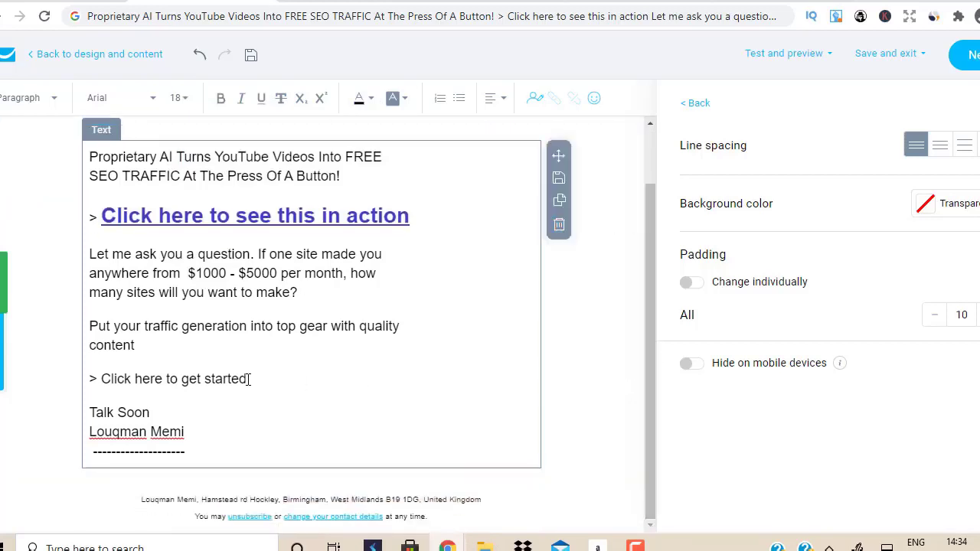
{"action": "left_click_drag", "start_coordinate": [247, 379], "coordinate": [101, 379]}
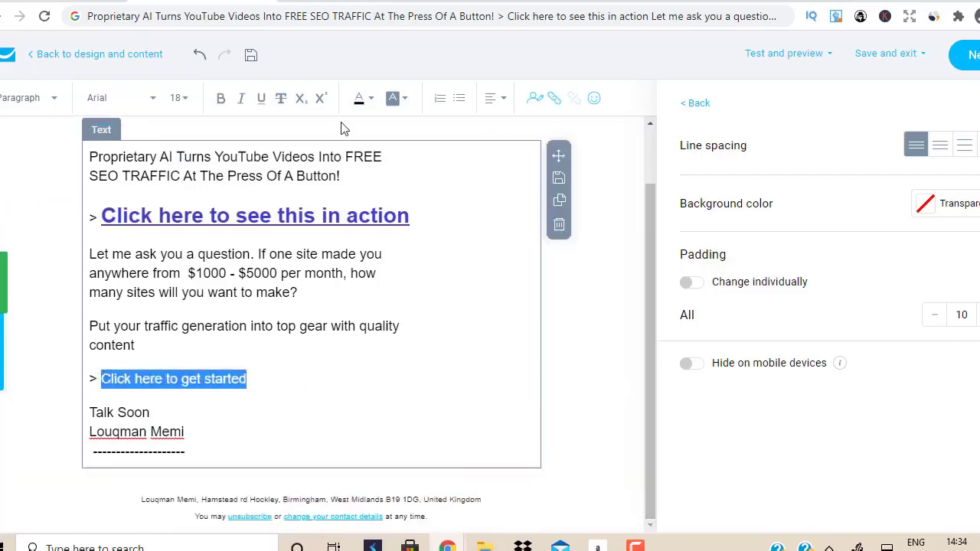
{"action": "left_click", "coordinate": [221, 98]}
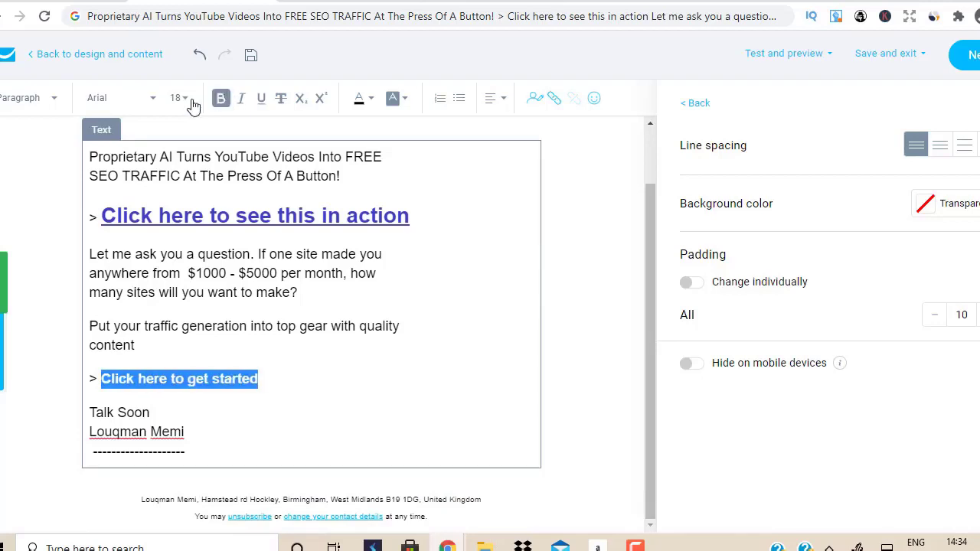
{"action": "left_click", "coordinate": [188, 101]}
{"action": "left_click", "coordinate": [190, 103]}
{"action": "left_click", "coordinate": [179, 105]}
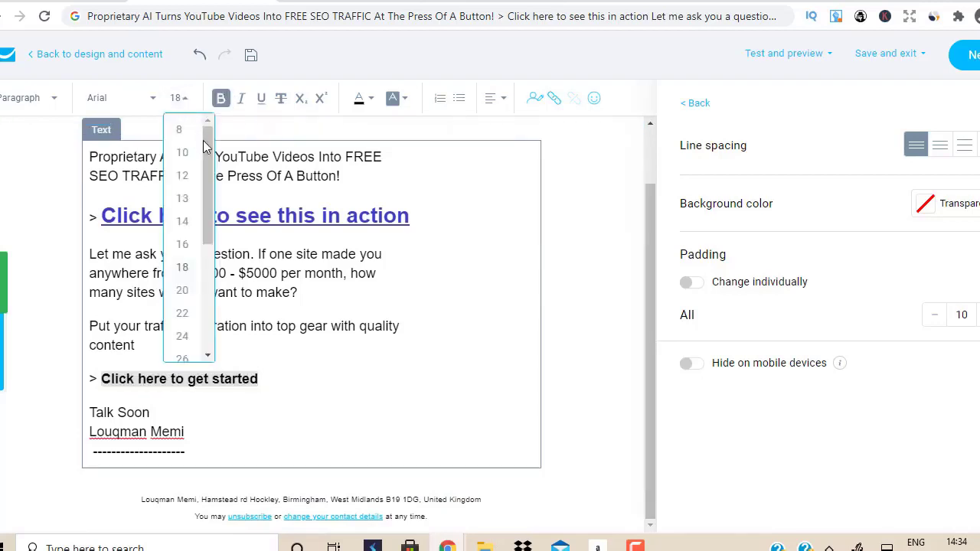
{"action": "left_click_drag", "start_coordinate": [214, 157], "coordinate": [215, 191]}
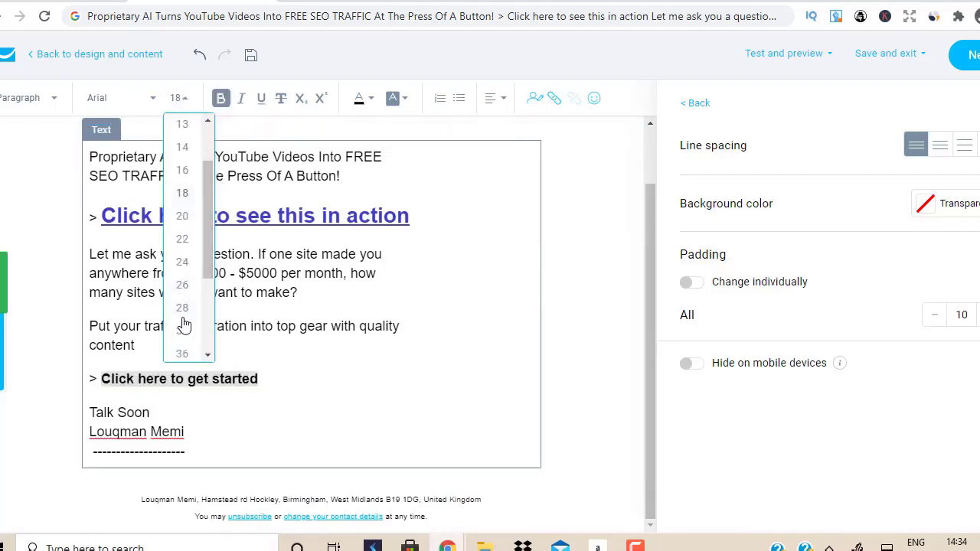
{"action": "left_click", "coordinate": [184, 311]}
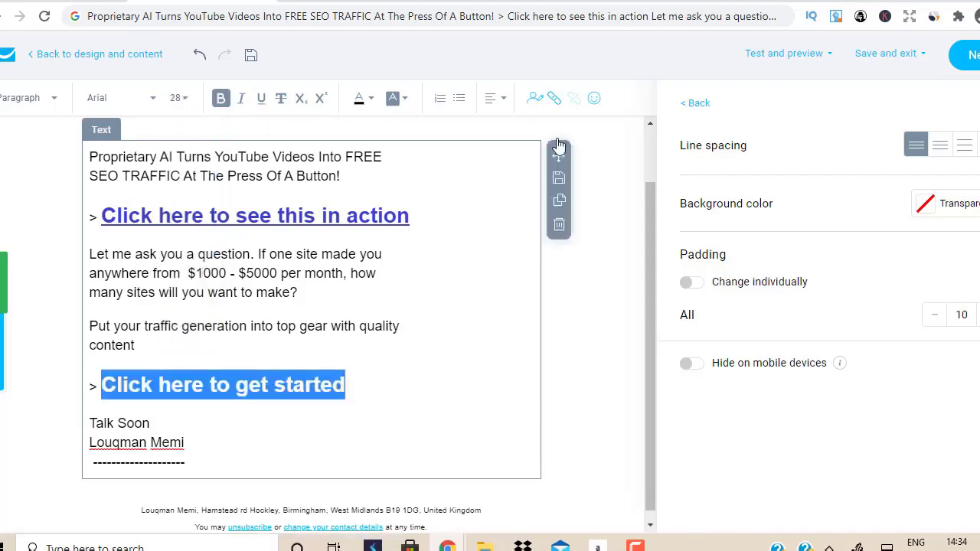
Step: Link it to the saved xlrj0/0 WarriorPlus address and colour it indigo
{"action": "left_click", "coordinate": [553, 98]}
{"action": "left_click", "coordinate": [429, 330]}
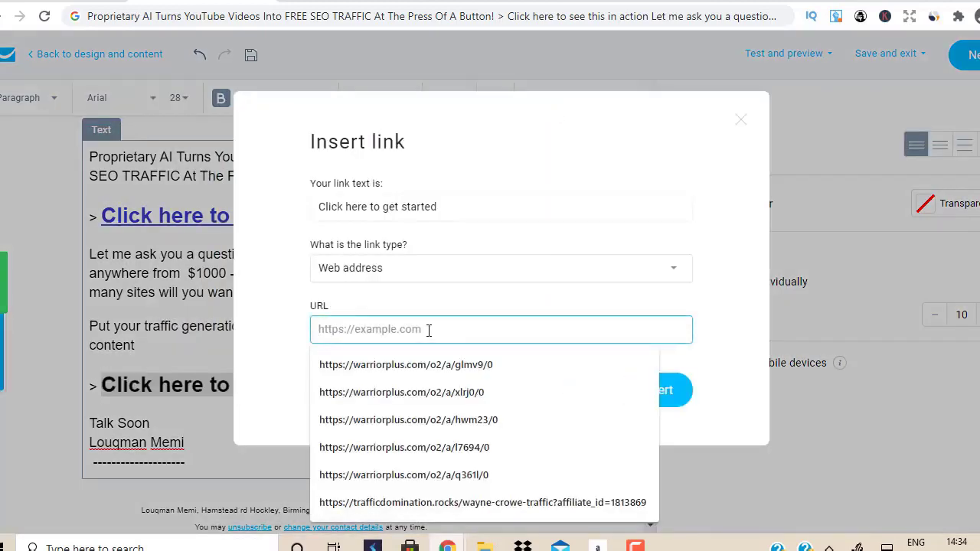
{"action": "left_click", "coordinate": [429, 392]}
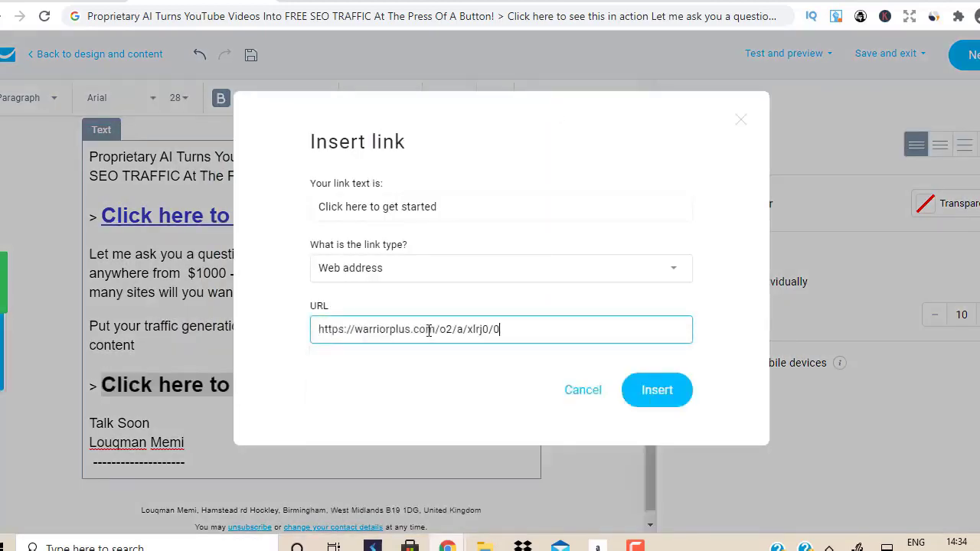
{"action": "left_click", "coordinate": [657, 392]}
{"action": "left_click", "coordinate": [368, 99]}
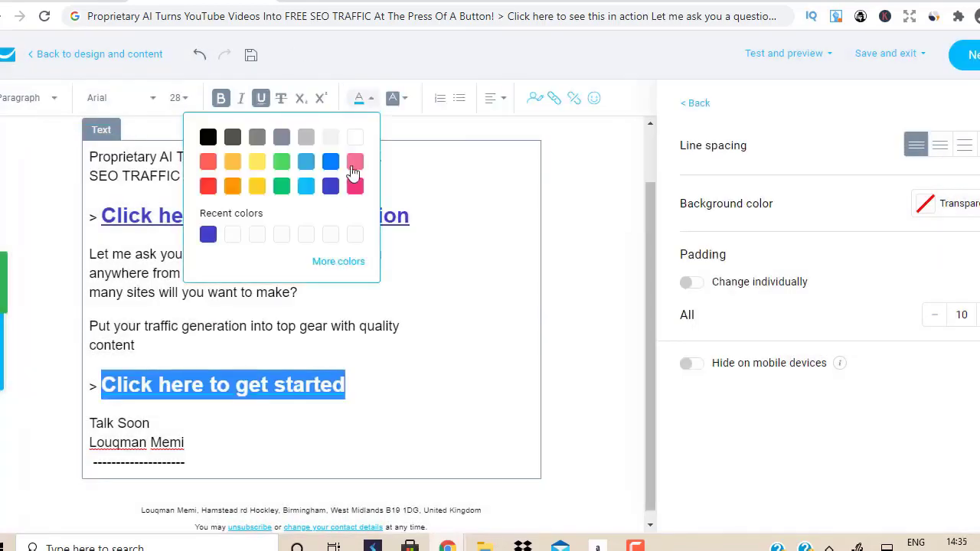
{"action": "left_click", "coordinate": [331, 186]}
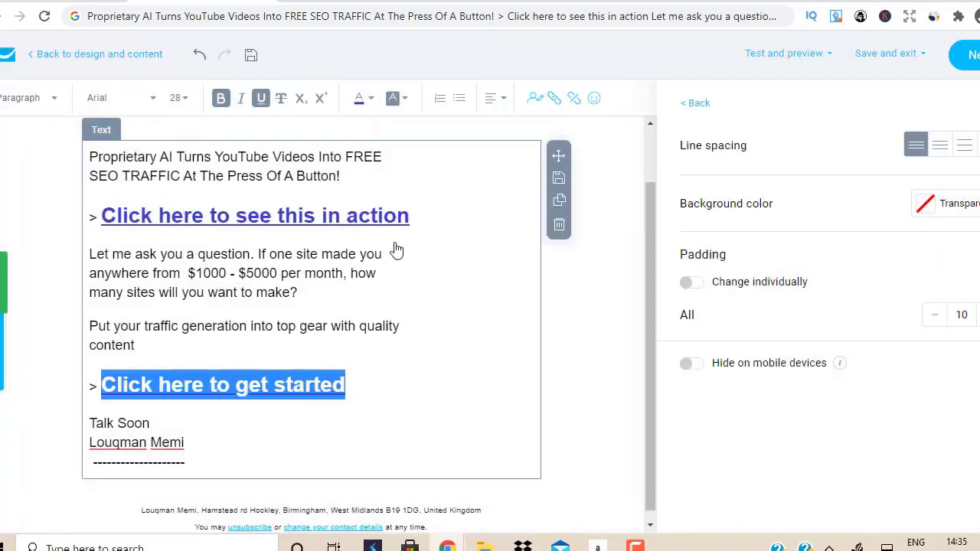
{"action": "left_click", "coordinate": [566, 359]}
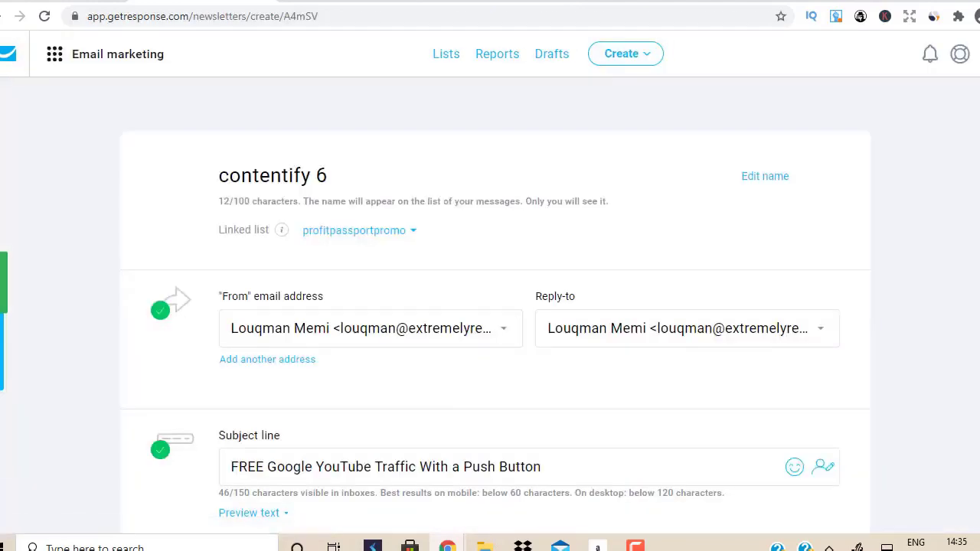
Step: Switch on Perfect timing and send the contentify 6 newsletter immediately
{"action": "scroll", "coordinate": [306, 170], "scroll_direction": "down", "scroll_amount": 10}
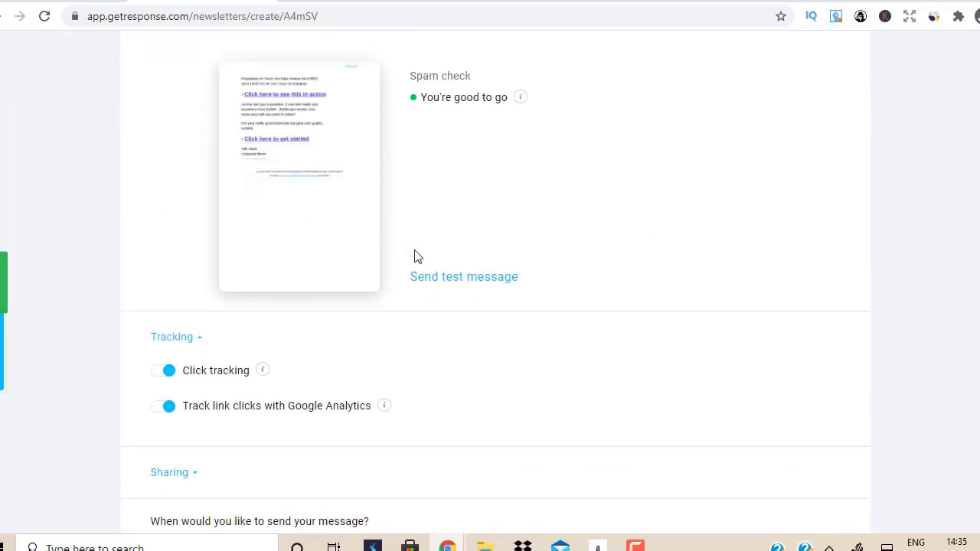
{"action": "scroll", "coordinate": [847, 437], "scroll_direction": "down", "scroll_amount": 4}
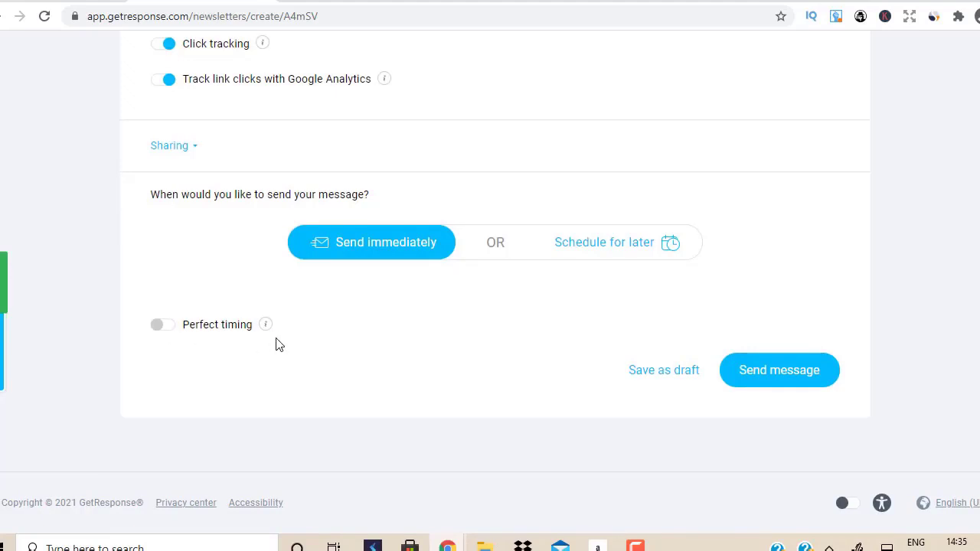
{"action": "mouse_move", "coordinate": [266, 333]}
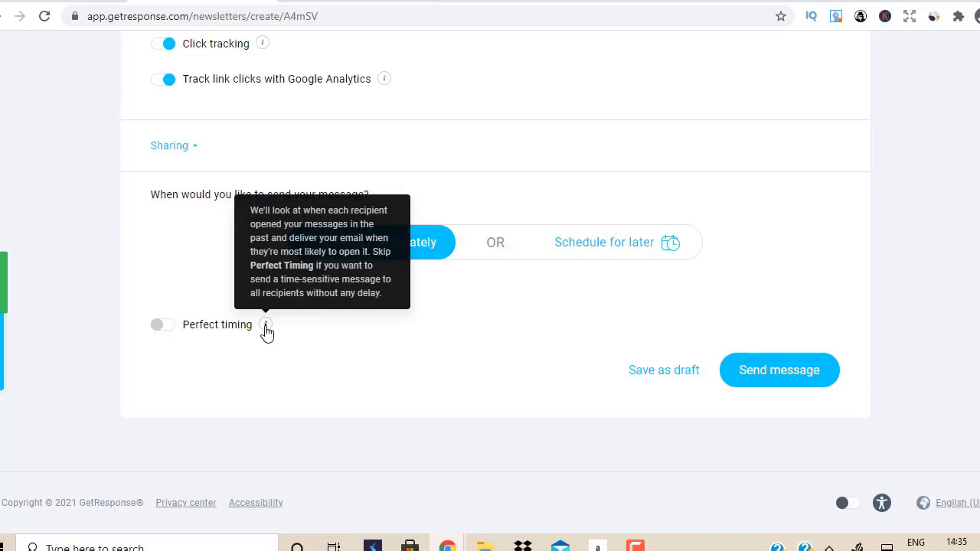
{"action": "left_click", "coordinate": [167, 329]}
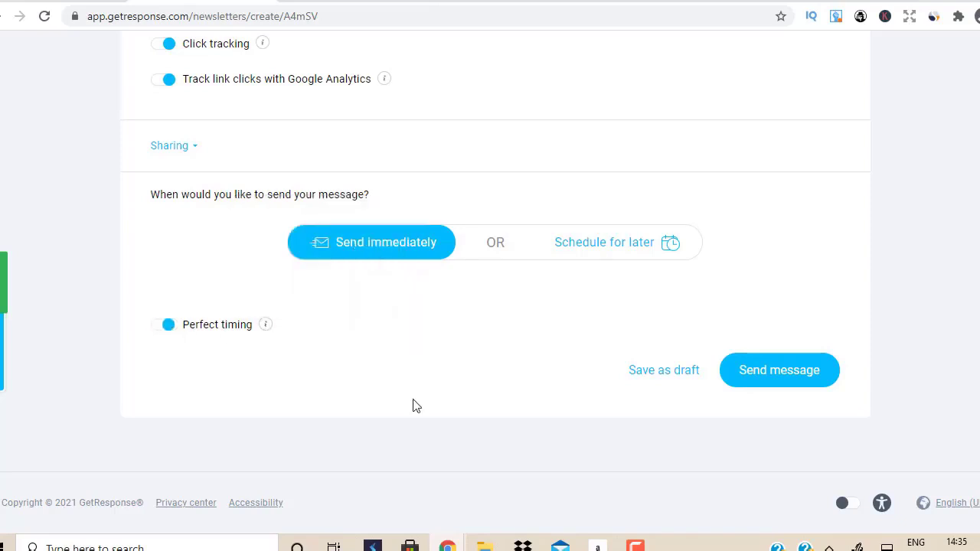
{"action": "left_click", "coordinate": [779, 371]}
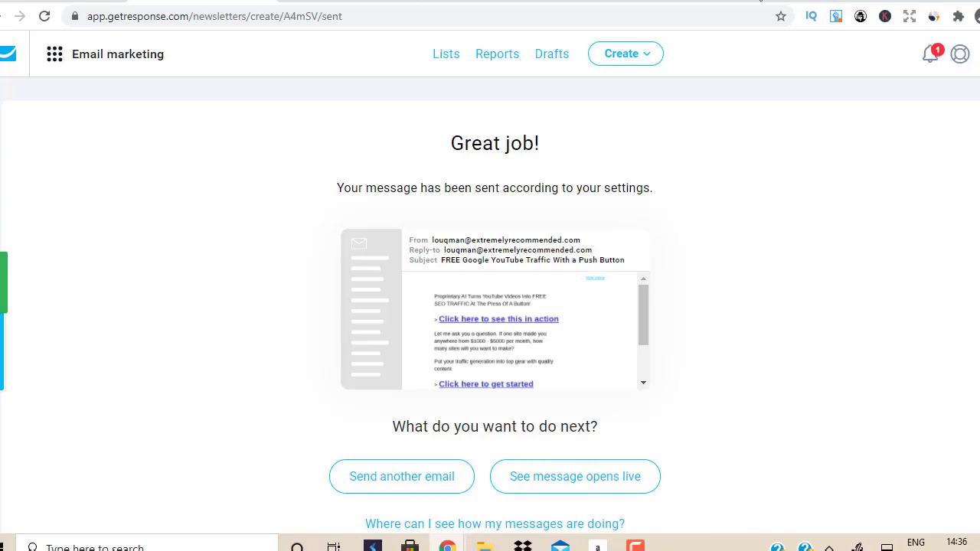
Step: Switch to the internetmarketing-strategies.info opt-in page tab
{"action": "key", "text": "ctrl+Tab"}
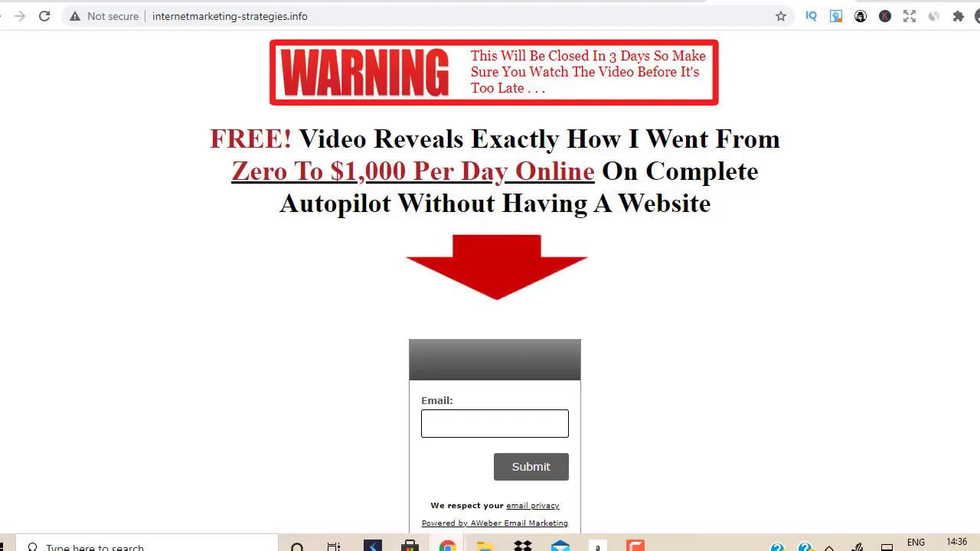
Step: Bring the '7 Best Ways To Make Money From Home With ZERO Money In 2021' YouTube window forward
{"action": "mouse_move", "coordinate": [448, 545]}
{"action": "left_click", "coordinate": [520, 494]}
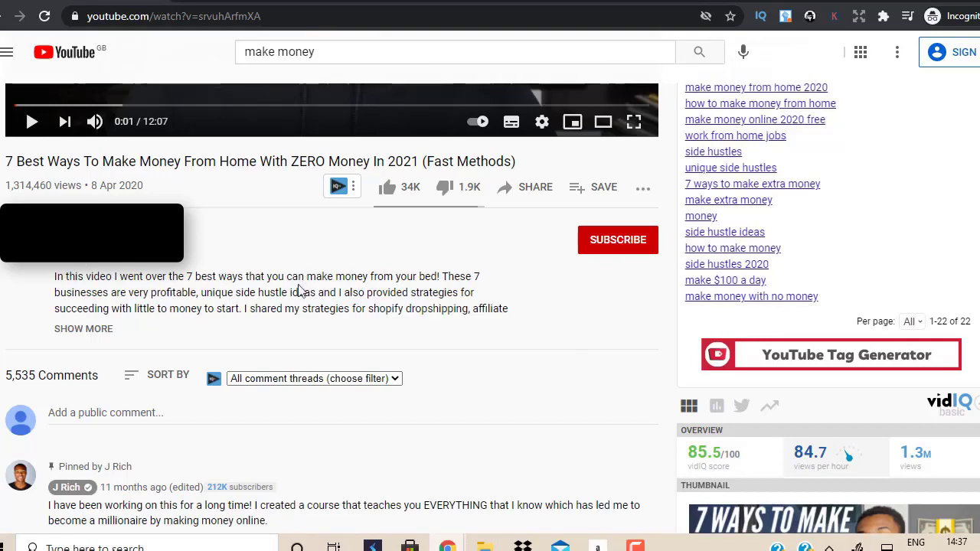
Step: Expand the video description to reveal its Ecom Everything course, influencer and Shopify links
{"action": "left_click", "coordinate": [82, 330]}
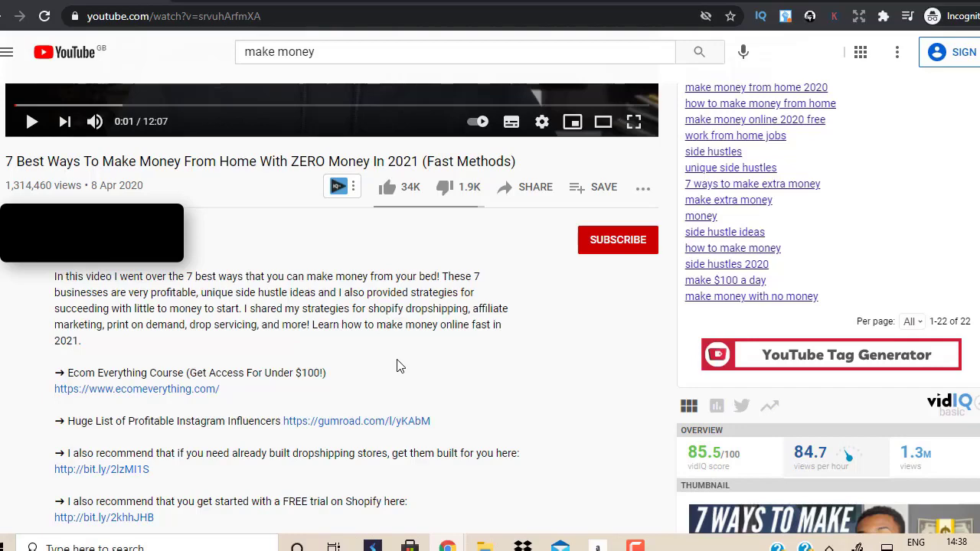
Step: Return to the Internet Marketing Strategies opt-in page and put the cursor in its Email field
{"action": "mouse_move", "coordinate": [447, 546]}
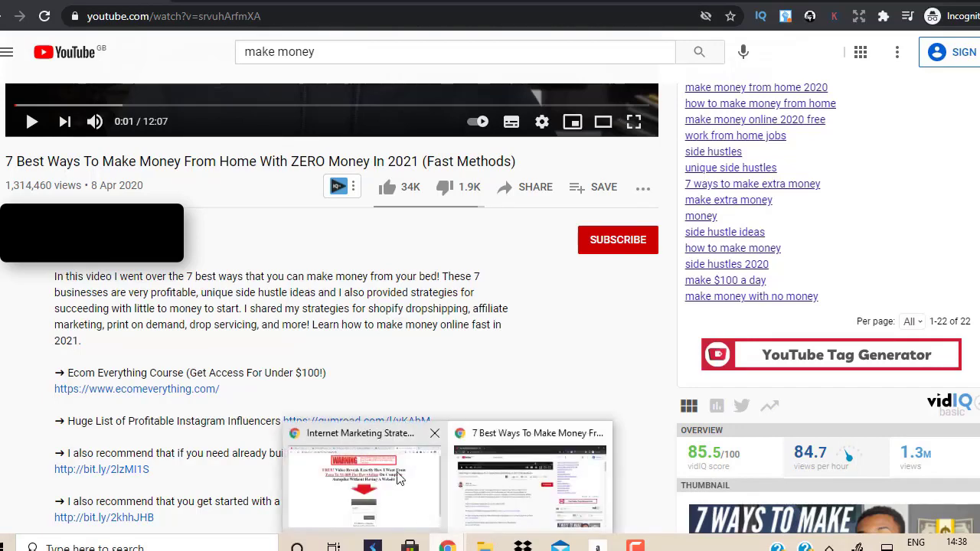
{"action": "left_click", "coordinate": [365, 491]}
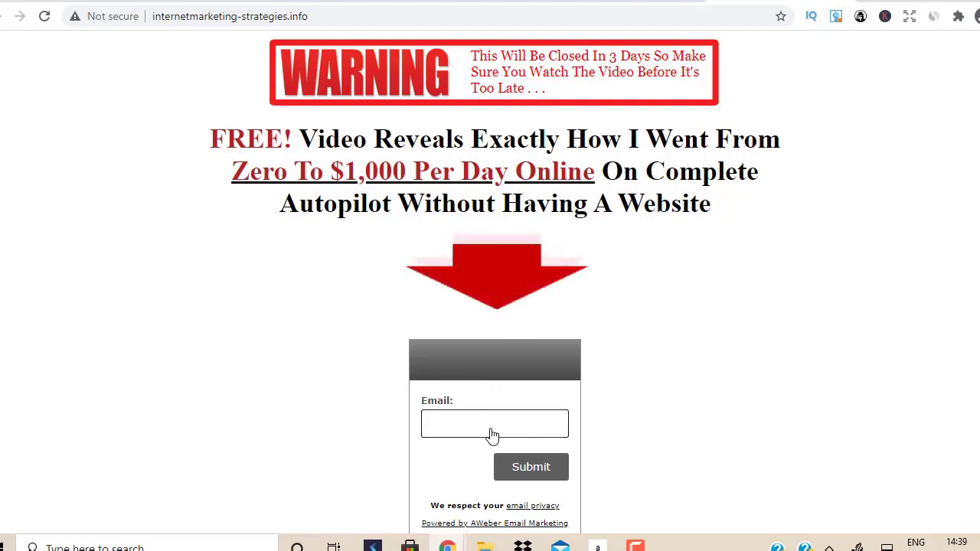
{"action": "left_click", "coordinate": [423, 426]}
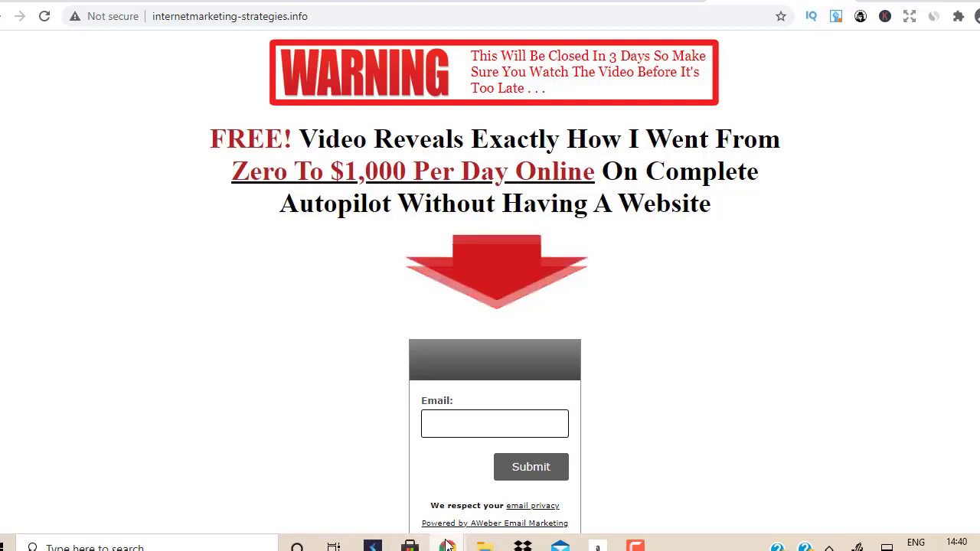
{"action": "mouse_move", "coordinate": [437, 546]}
Step: Search YouTube for 'clickbank success' and open the Clickbank Success channel from the results
{"action": "left_click", "coordinate": [507, 490]}
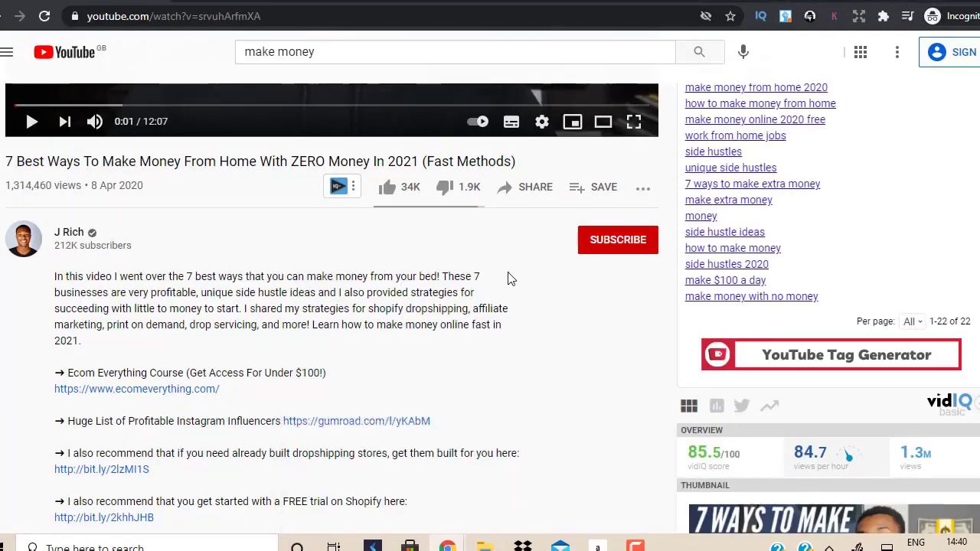
{"action": "left_click", "coordinate": [357, 53]}
{"action": "type", "text": "clickban"}
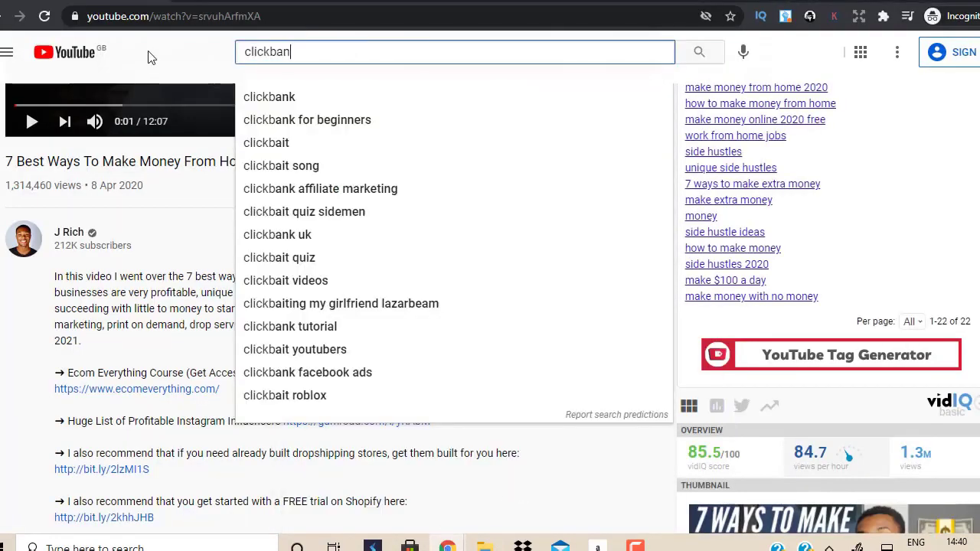
{"action": "type", "text": "k success"}
{"action": "key", "text": "Return"}
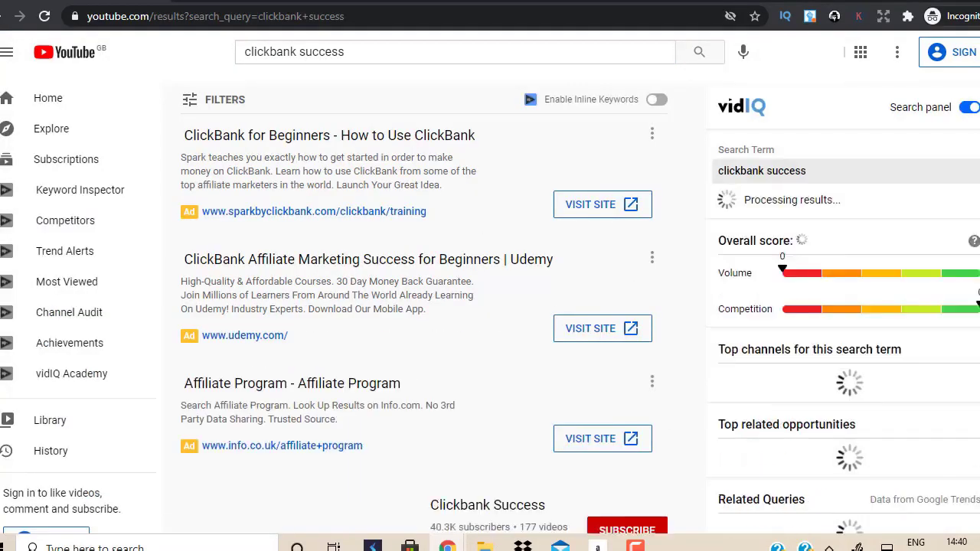
{"action": "scroll", "coordinate": [481, 334], "scroll_direction": "down", "scroll_amount": 2}
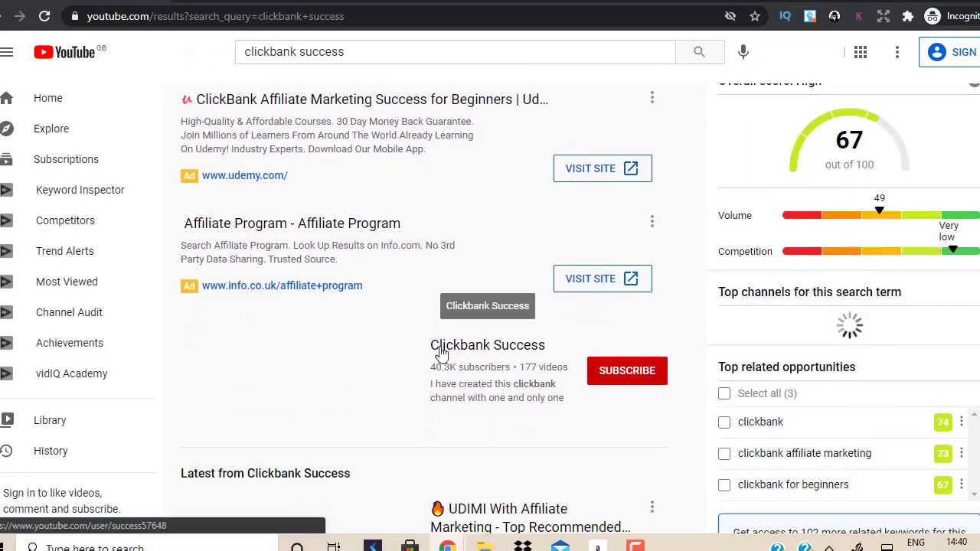
{"action": "scroll", "coordinate": [494, 168], "scroll_direction": "down", "scroll_amount": 2}
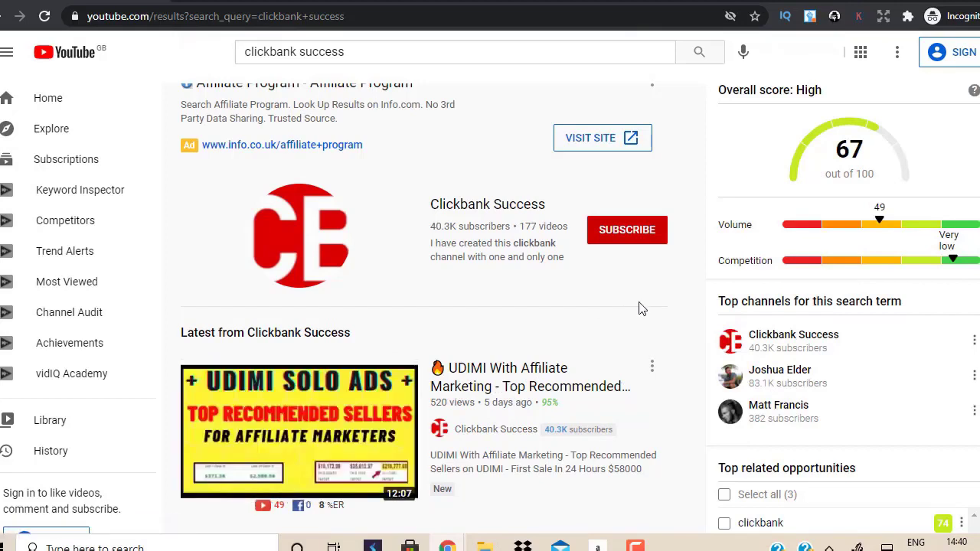
{"action": "left_click", "coordinate": [494, 205]}
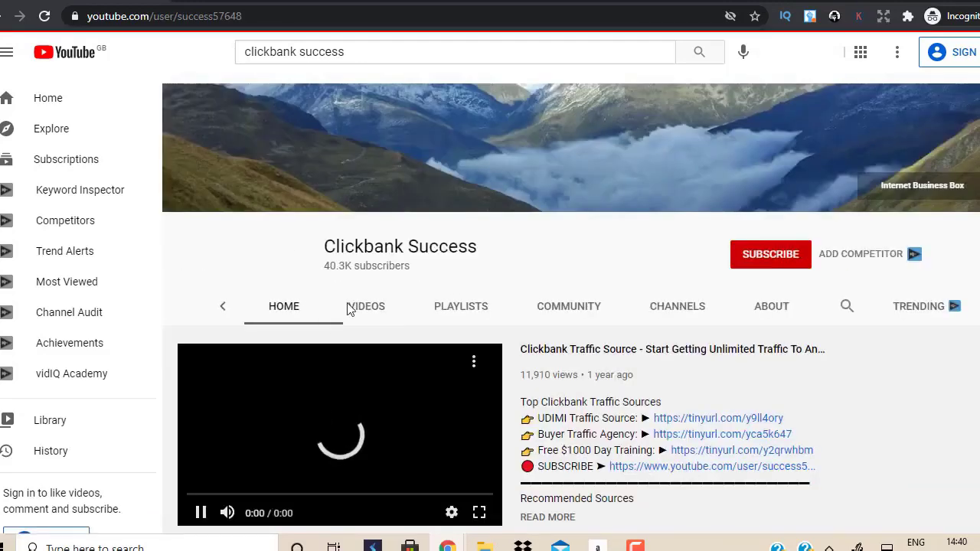
Step: Show the Clickbank Success channel's Videos tab and scroll through its ClickBank tutorial uploads
{"action": "left_click", "coordinate": [359, 308]}
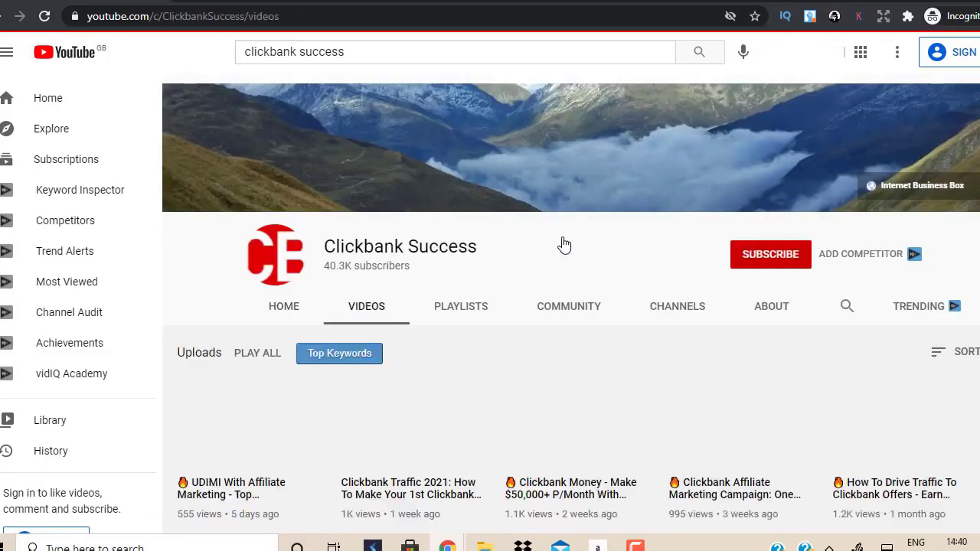
{"action": "scroll", "coordinate": [571, 307], "scroll_direction": "down", "scroll_amount": 5}
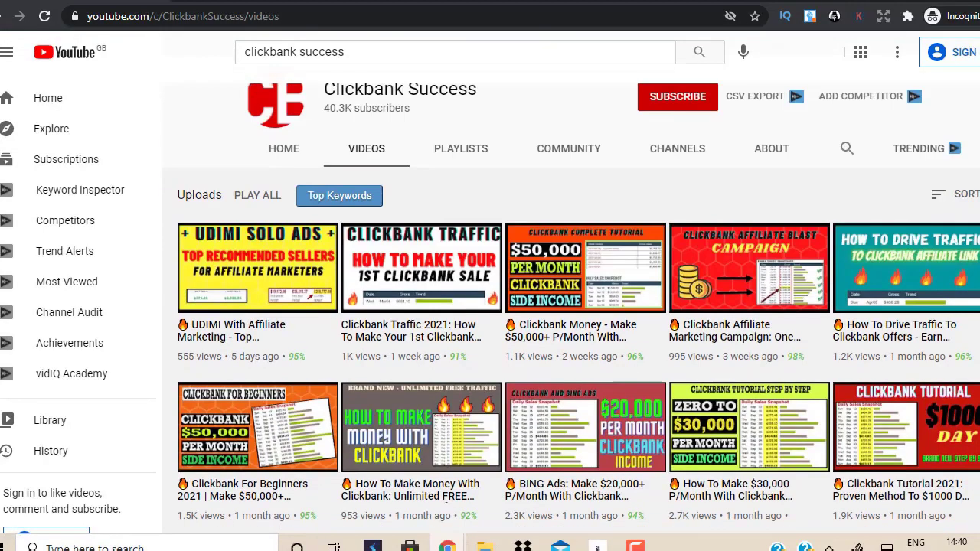
{"action": "scroll", "coordinate": [572, 322], "scroll_direction": "down", "scroll_amount": 3}
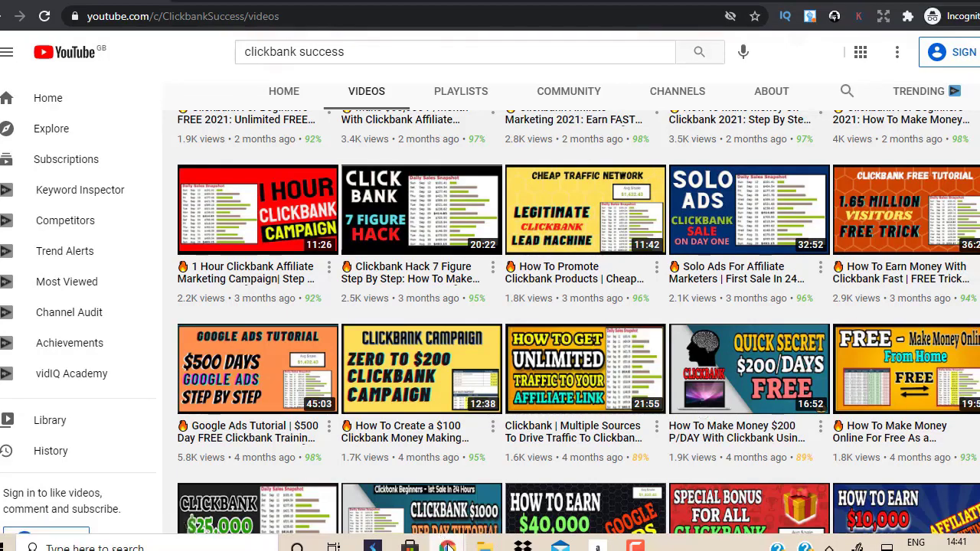
Step: Go back to the internetmarketing-strategies.info landing page and focus its empty Email sign-up field
{"action": "mouse_move", "coordinate": [448, 546]}
{"action": "left_click", "coordinate": [408, 498]}
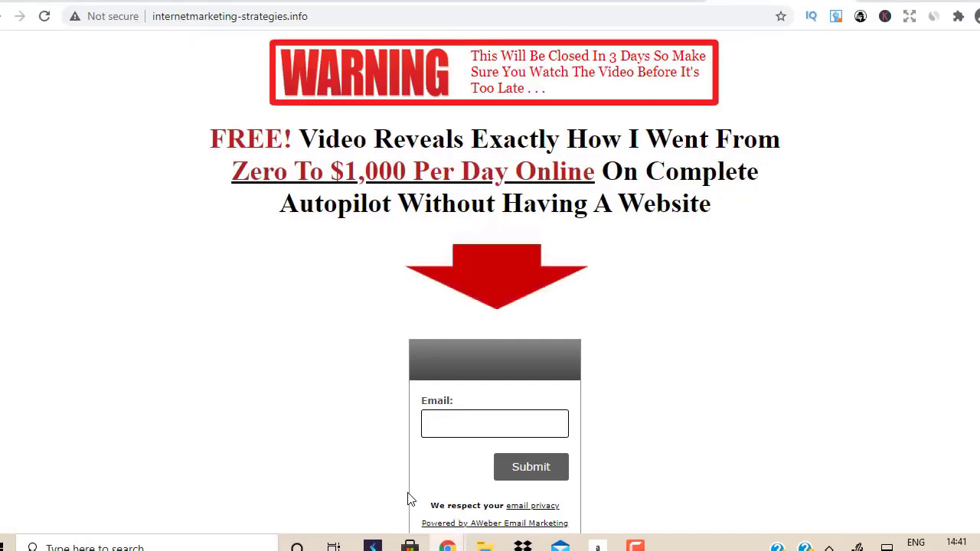
{"action": "left_click", "coordinate": [477, 431]}
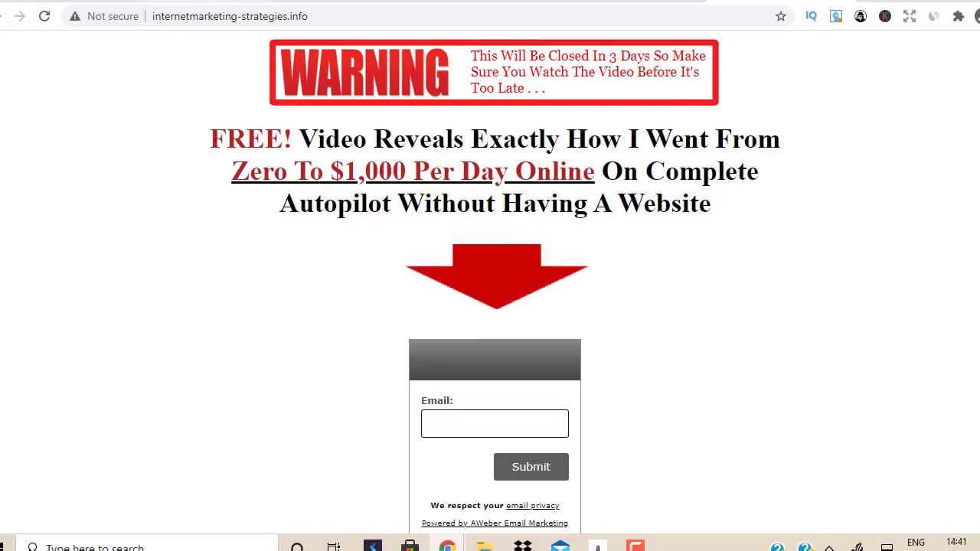